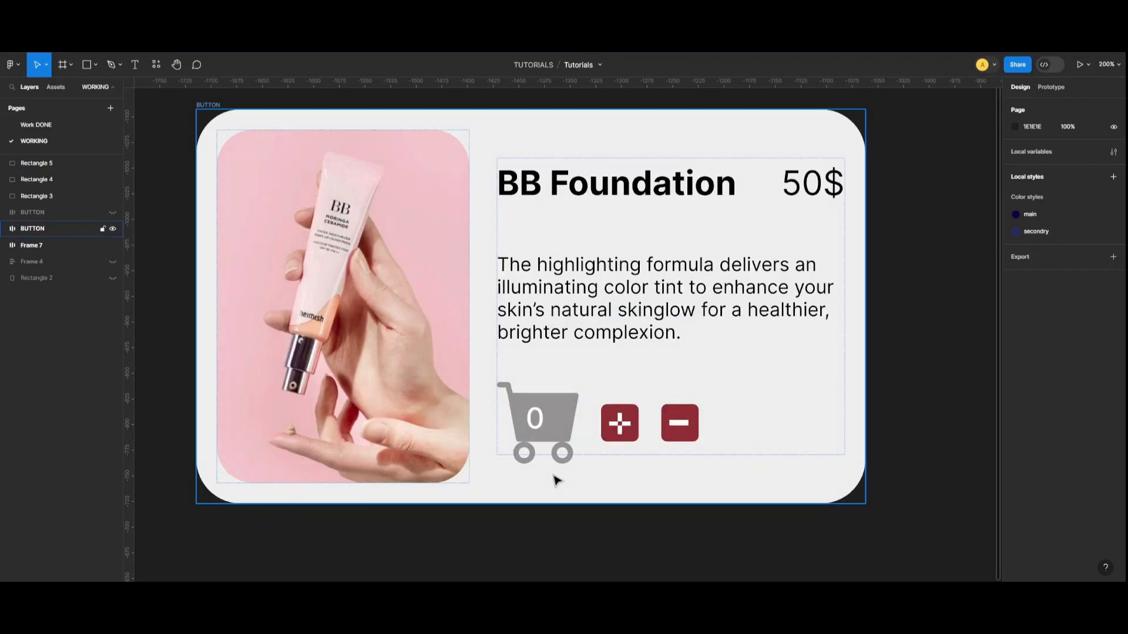
Create a local color variable and sample the shopping cart icon's grey (969393) as its value.
left_click(924, 300)
left_click(1113, 152)
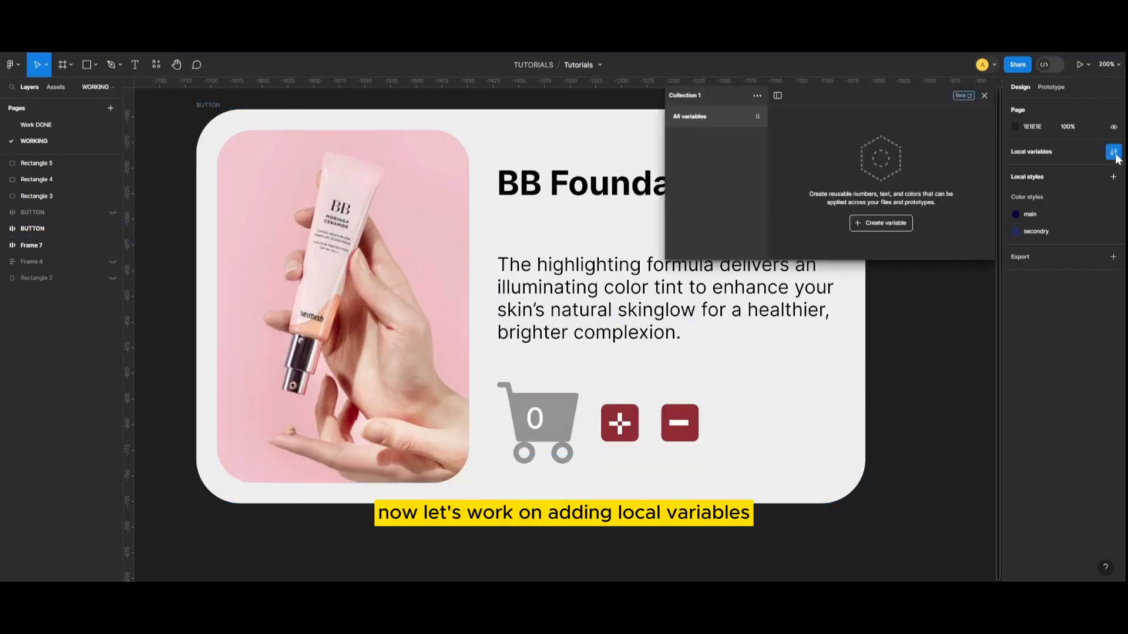
left_click(876, 225)
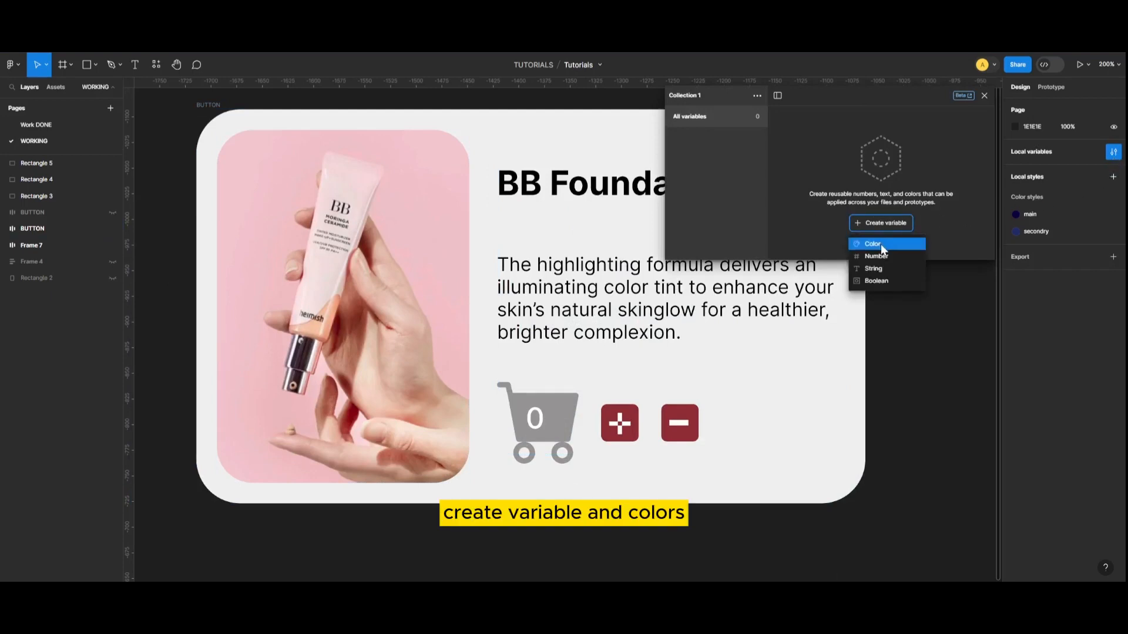
left_click(890, 245)
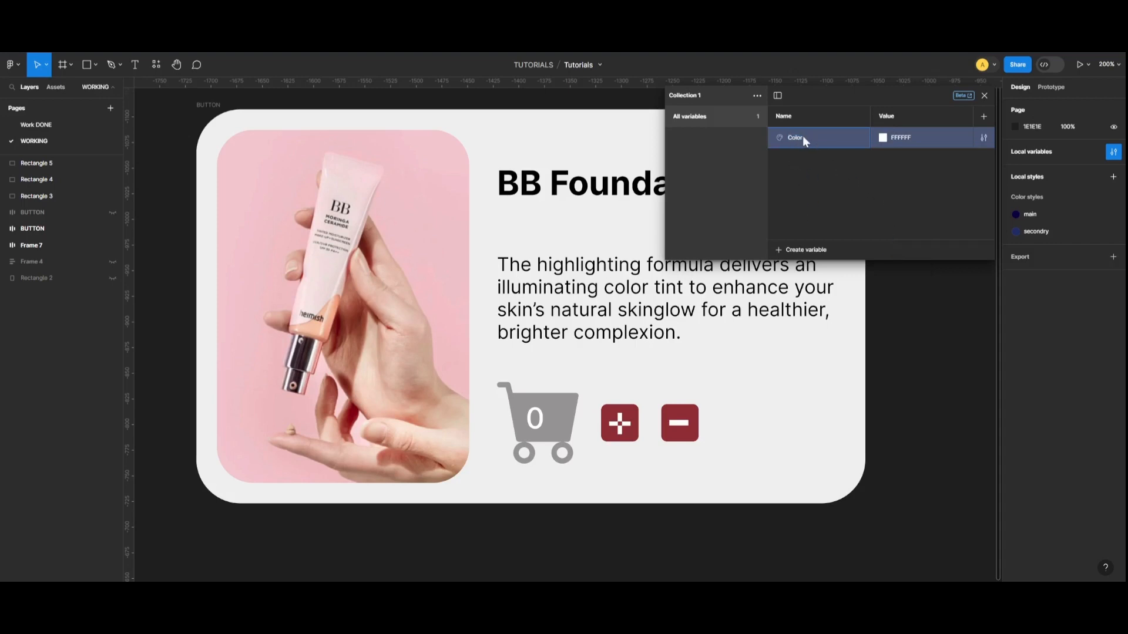
left_click(882, 138)
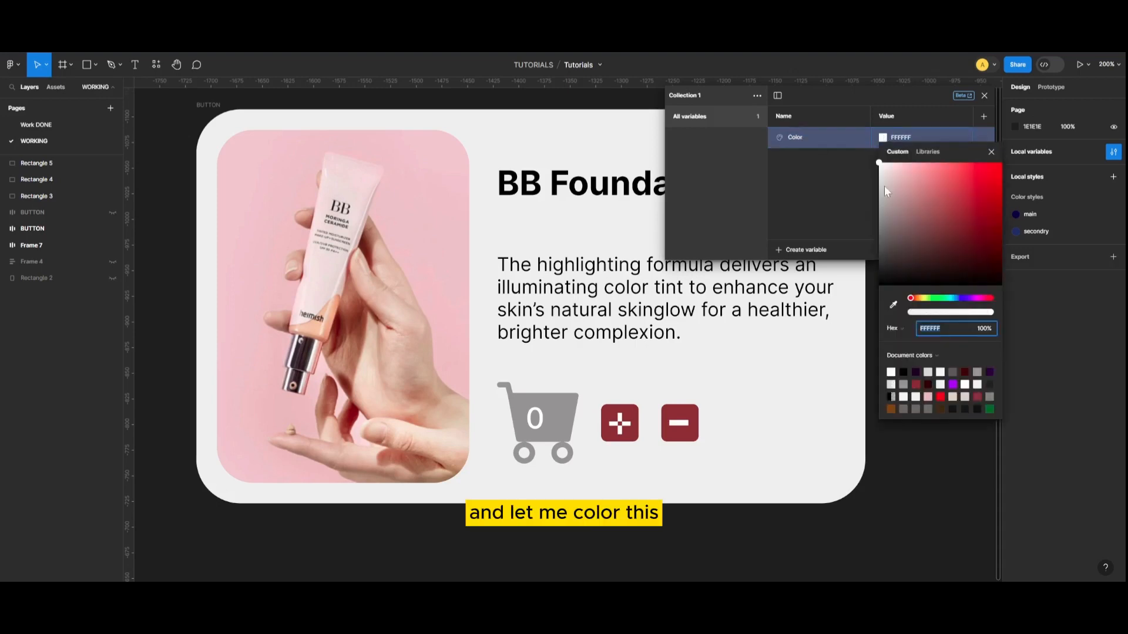
left_click(893, 304)
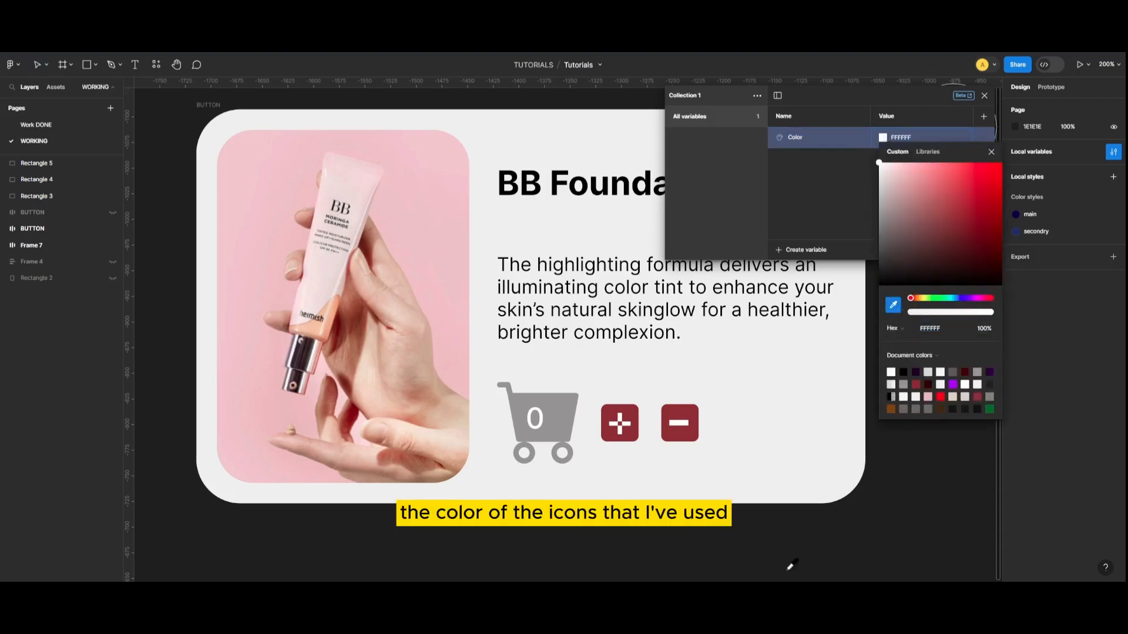
left_click(559, 412)
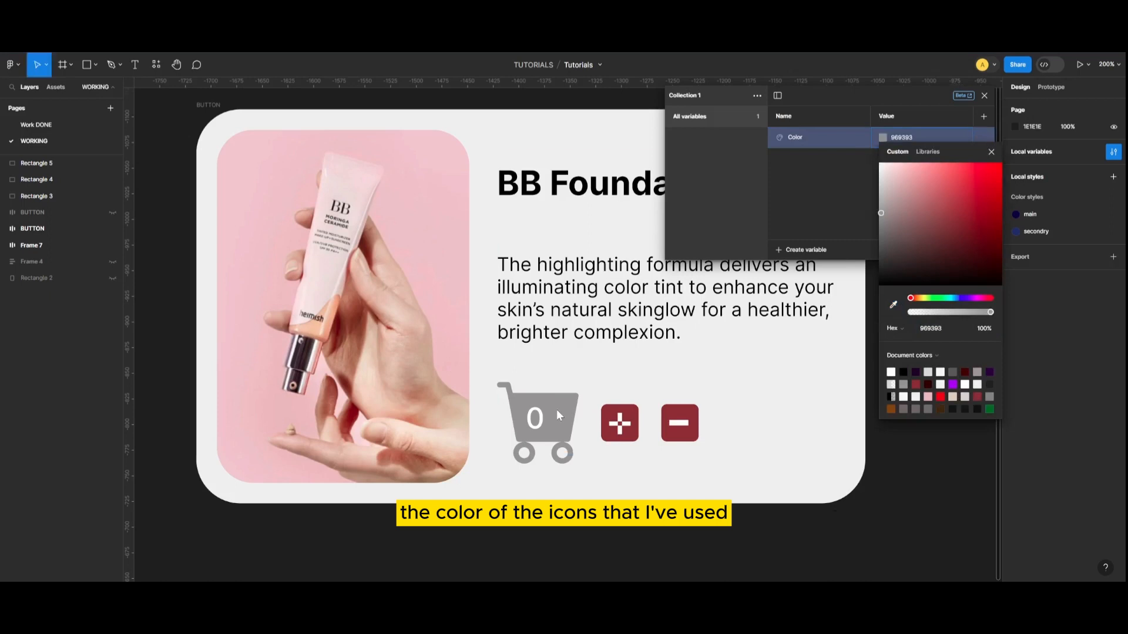
left_click(990, 152)
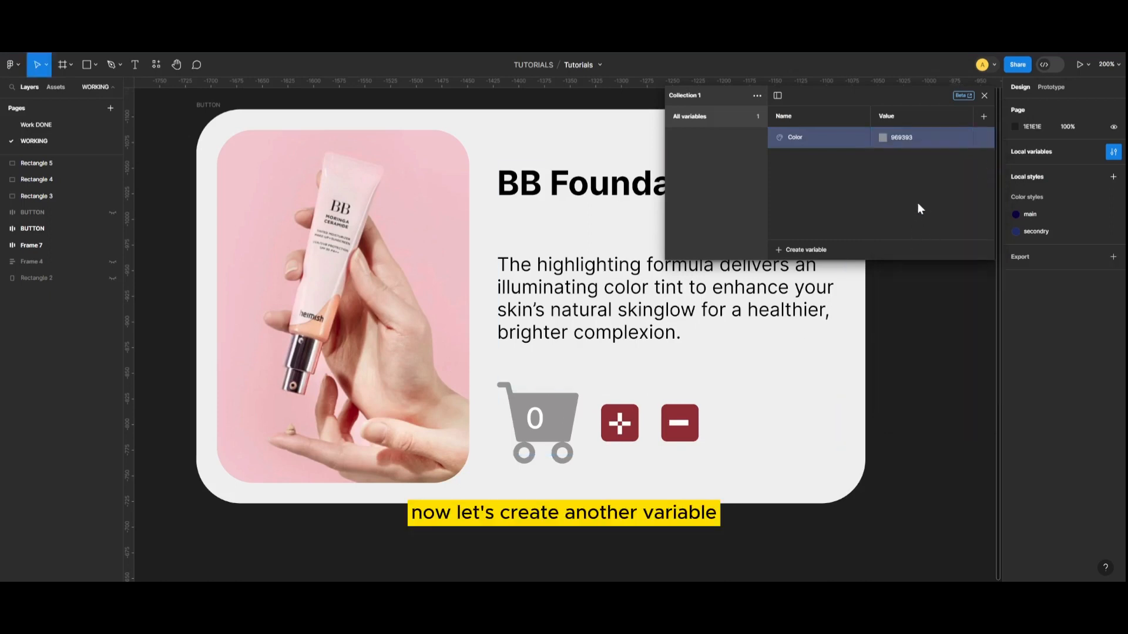
Create a number variable named count, keeping its default value of 0.
left_click(823, 248)
left_click(811, 284)
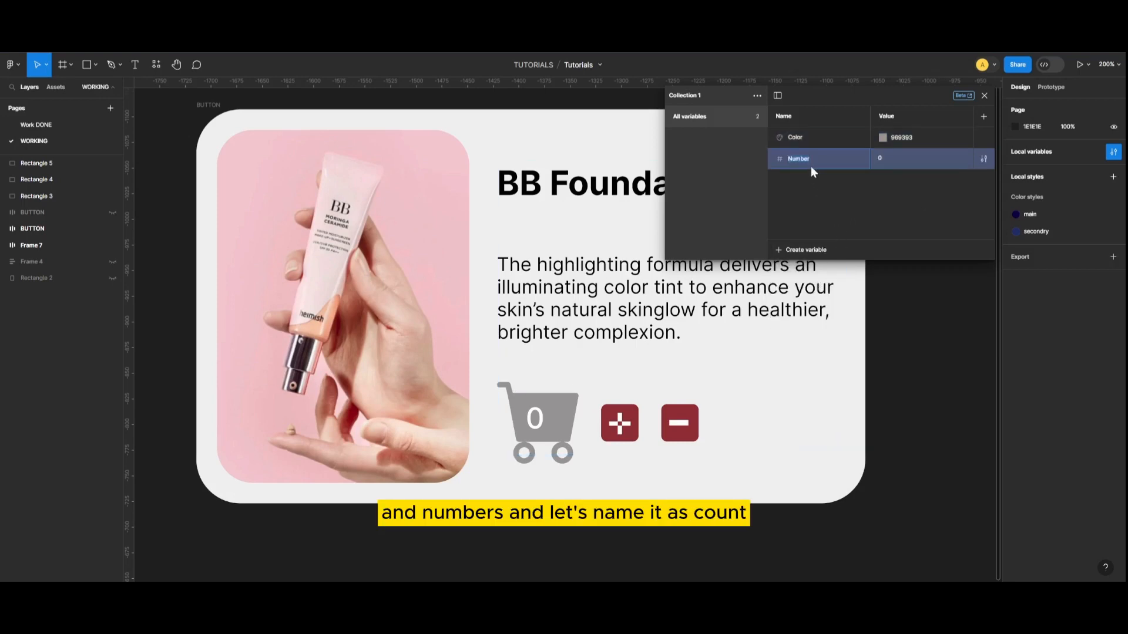
type("coun")
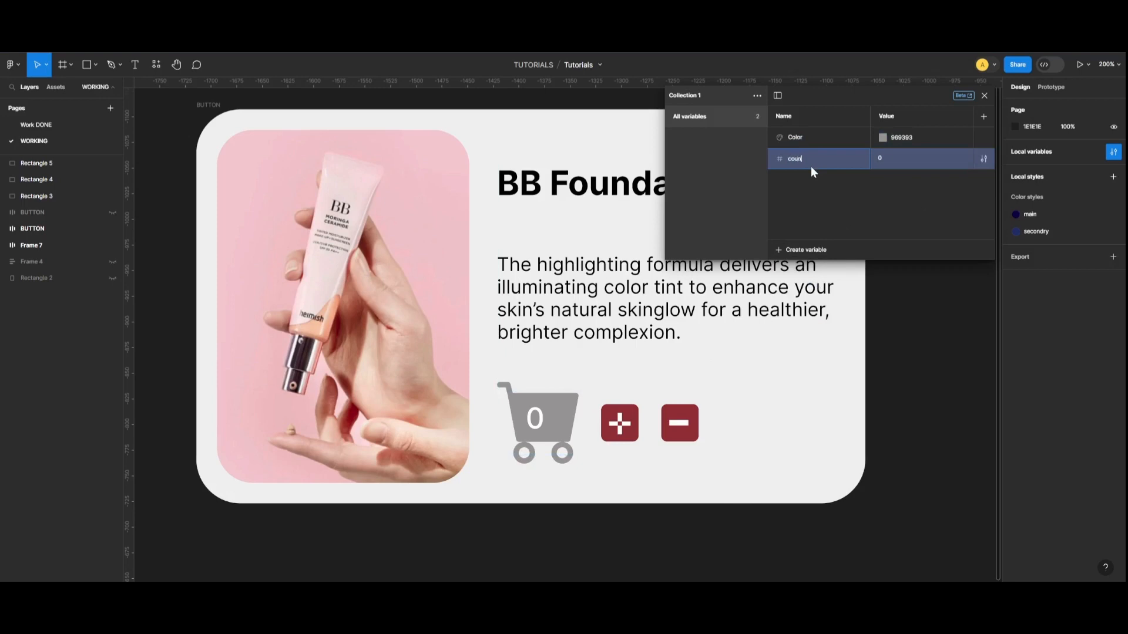
type("t")
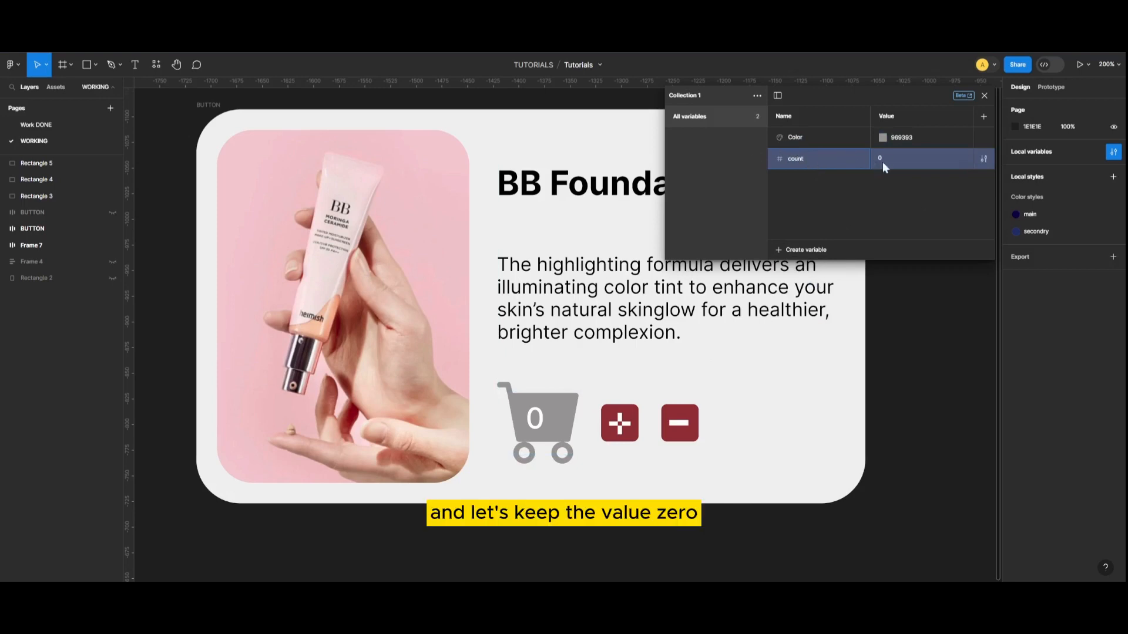
left_click(936, 317)
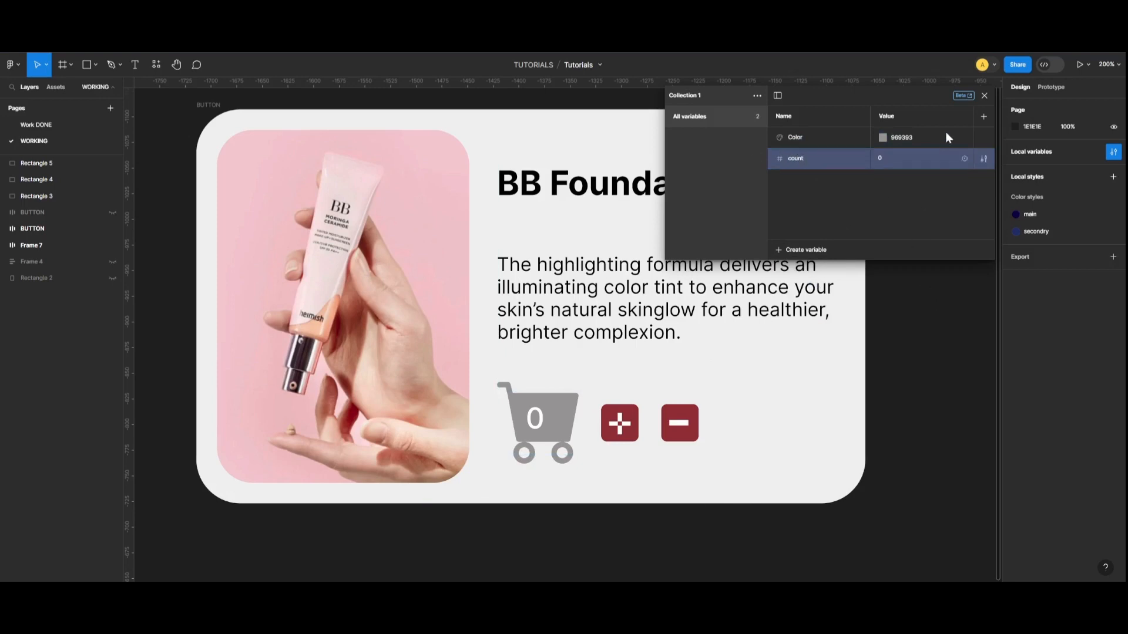
left_click(979, 98)
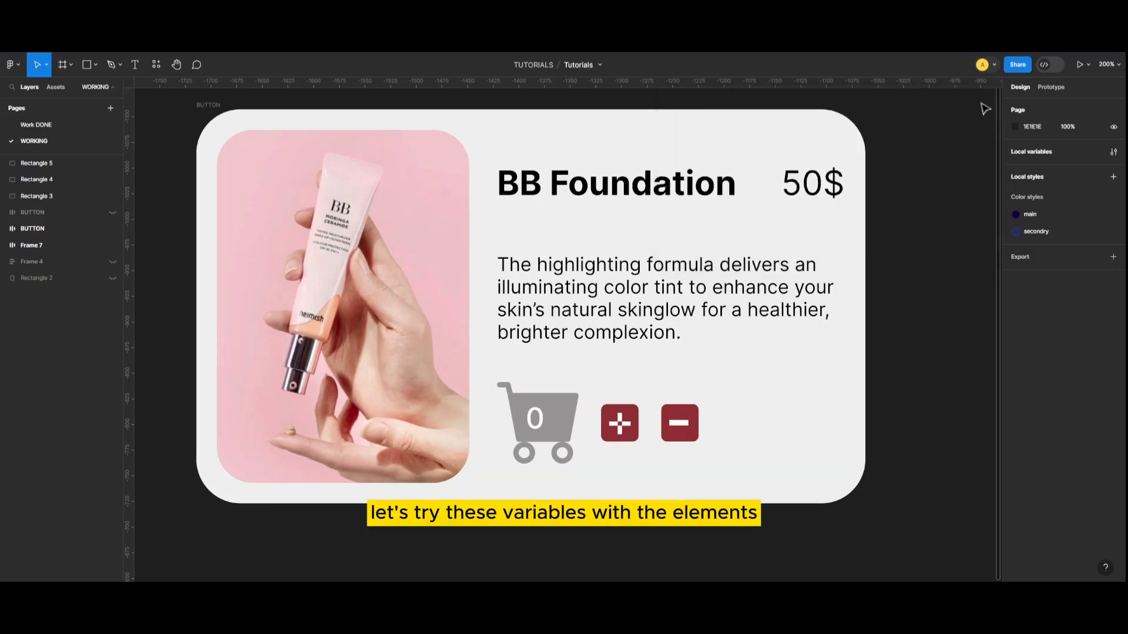
Bind the 0 text on the shopping cart to the count variable.
left_click(543, 427)
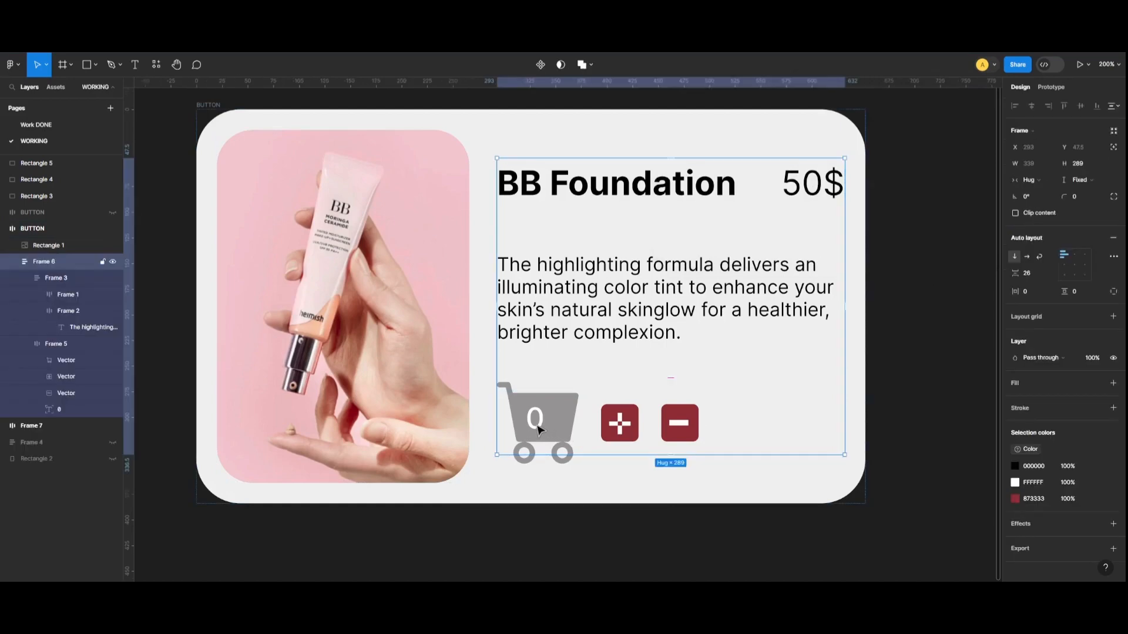
double_click(541, 428)
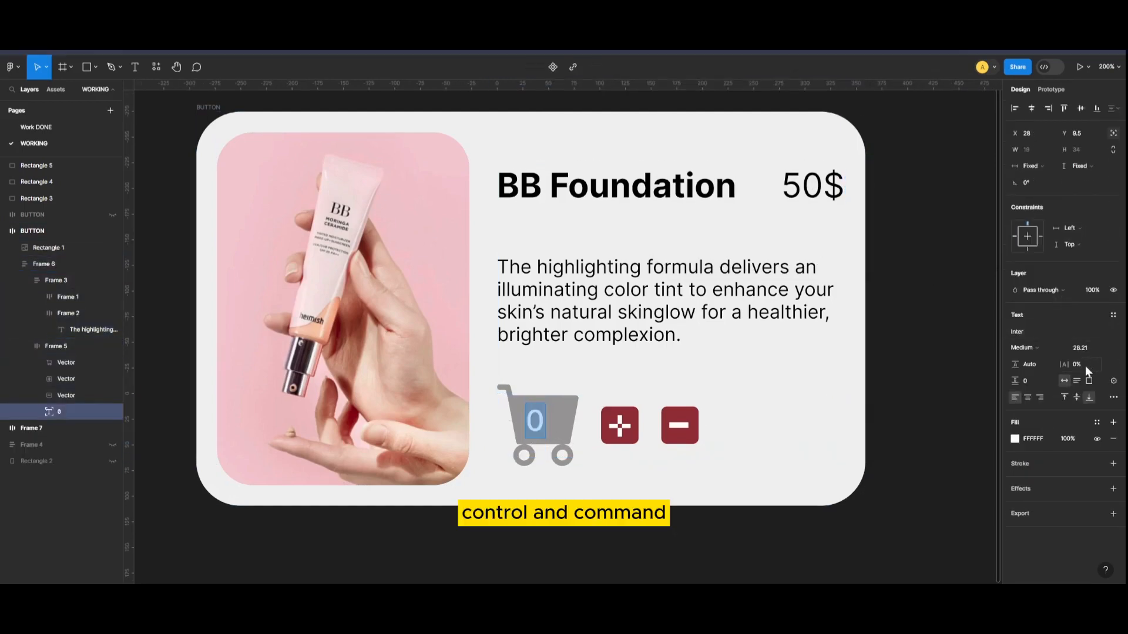
left_click(1114, 382)
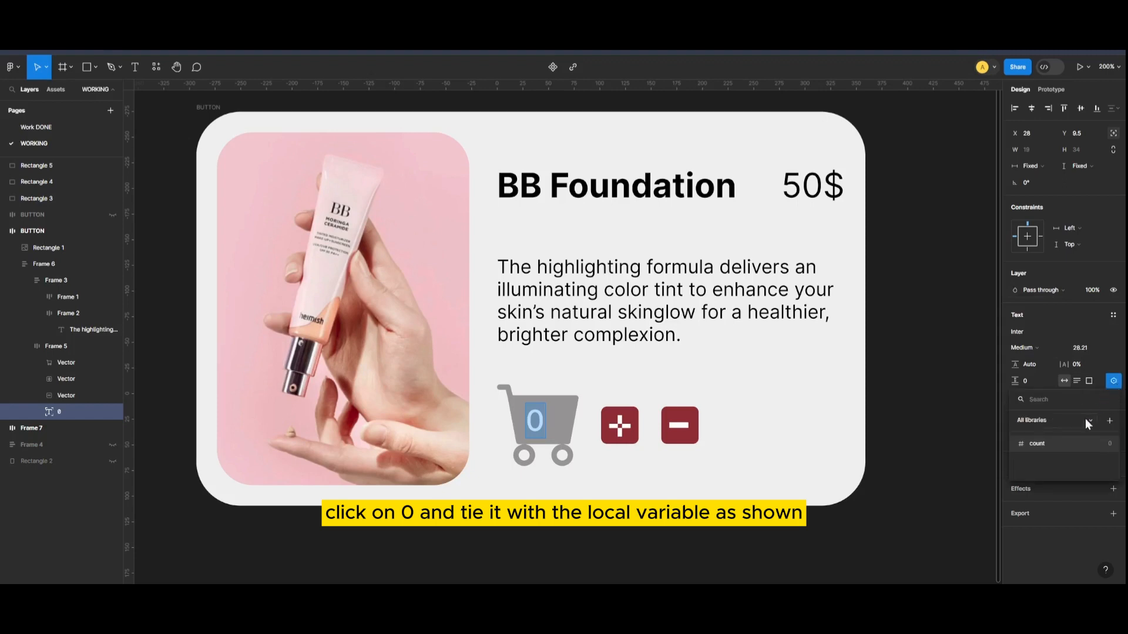
left_click(1055, 446)
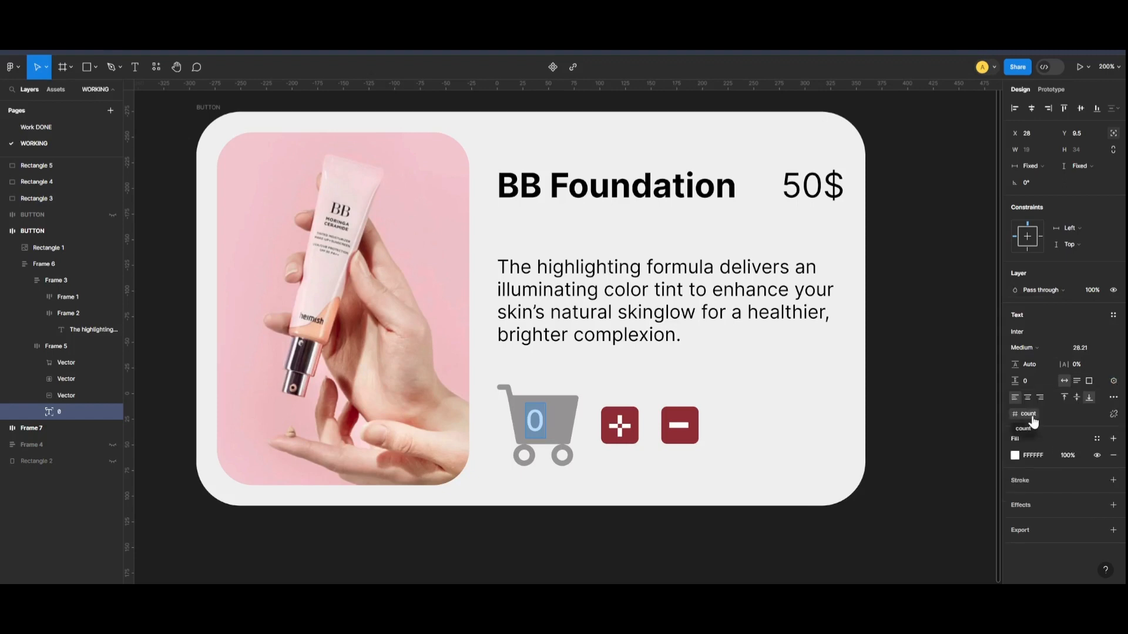
Apply the Color variable to the shopping cart icon's fill.
left_click(569, 417)
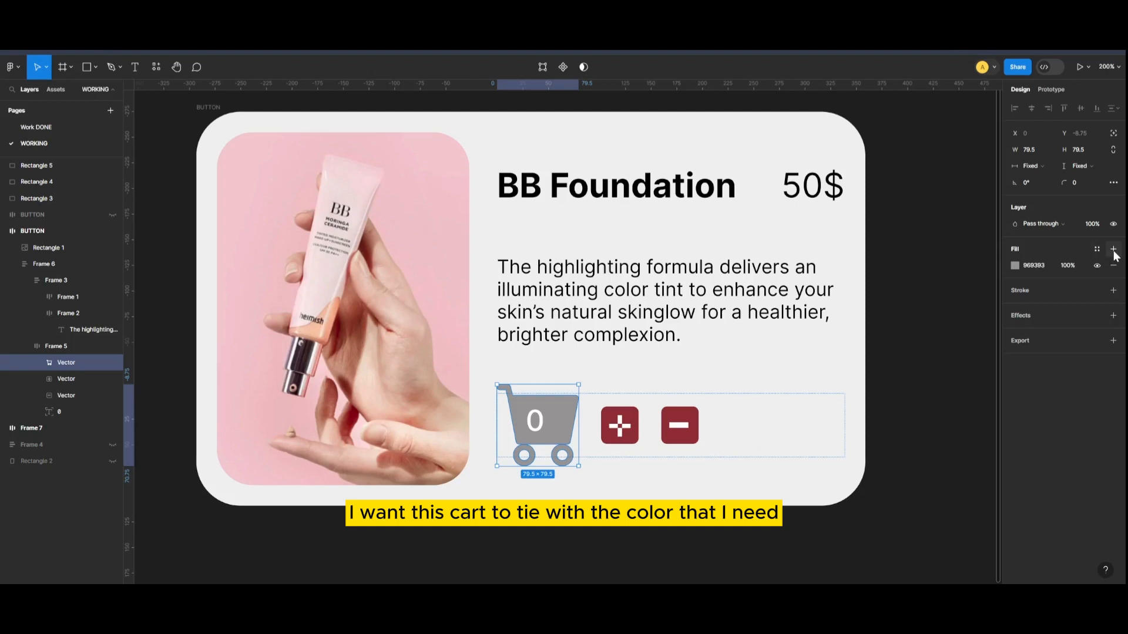
left_click(1096, 249)
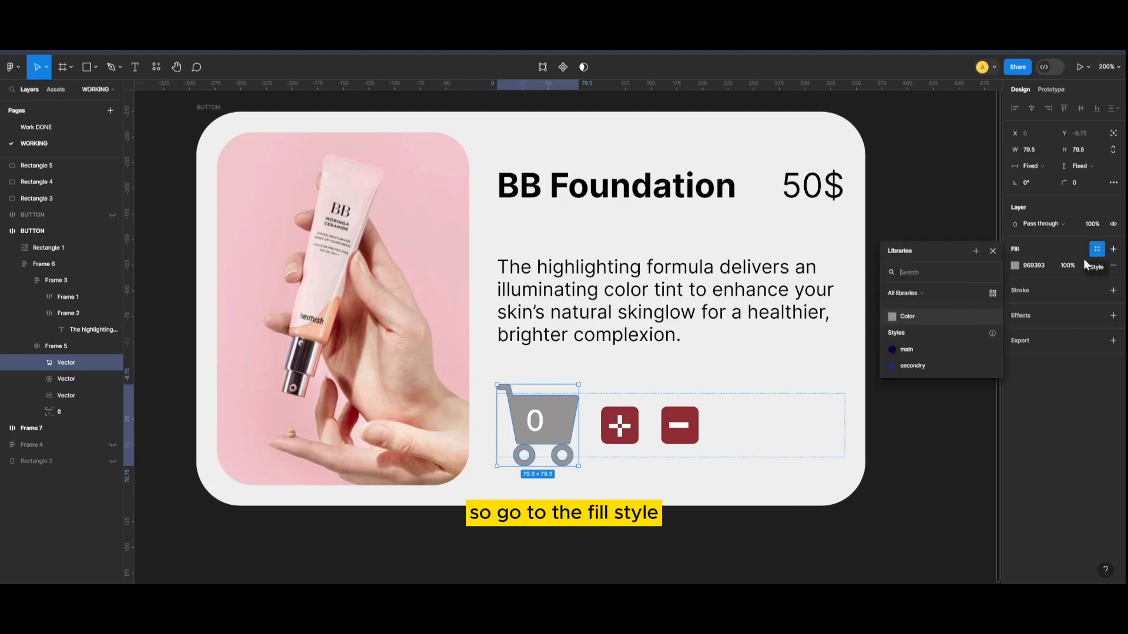
left_click(950, 318)
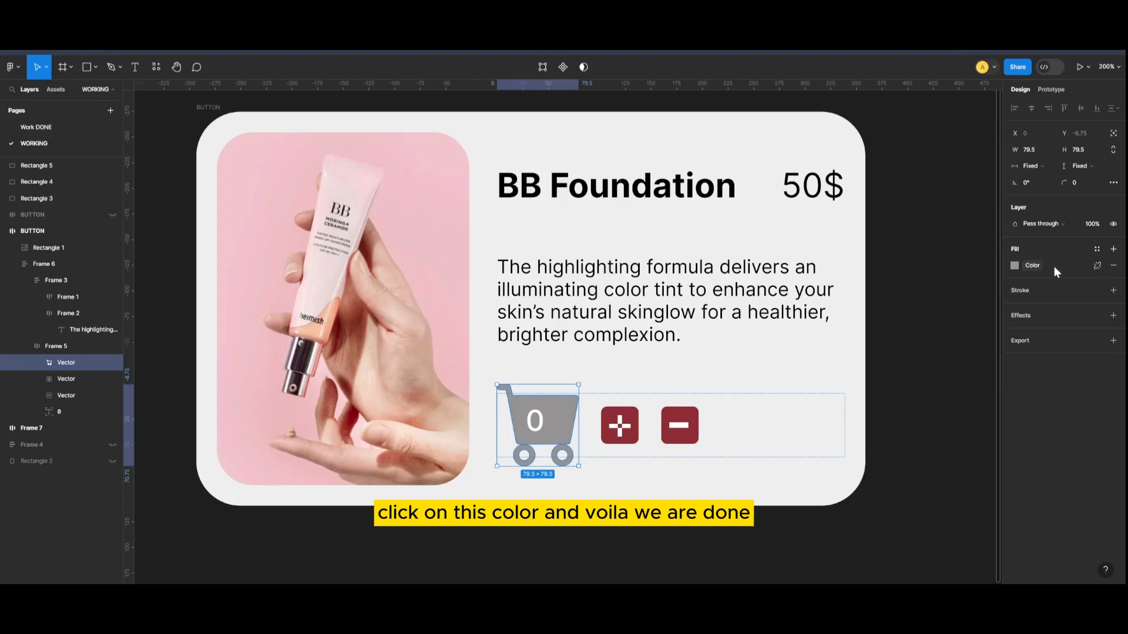
left_click(945, 348)
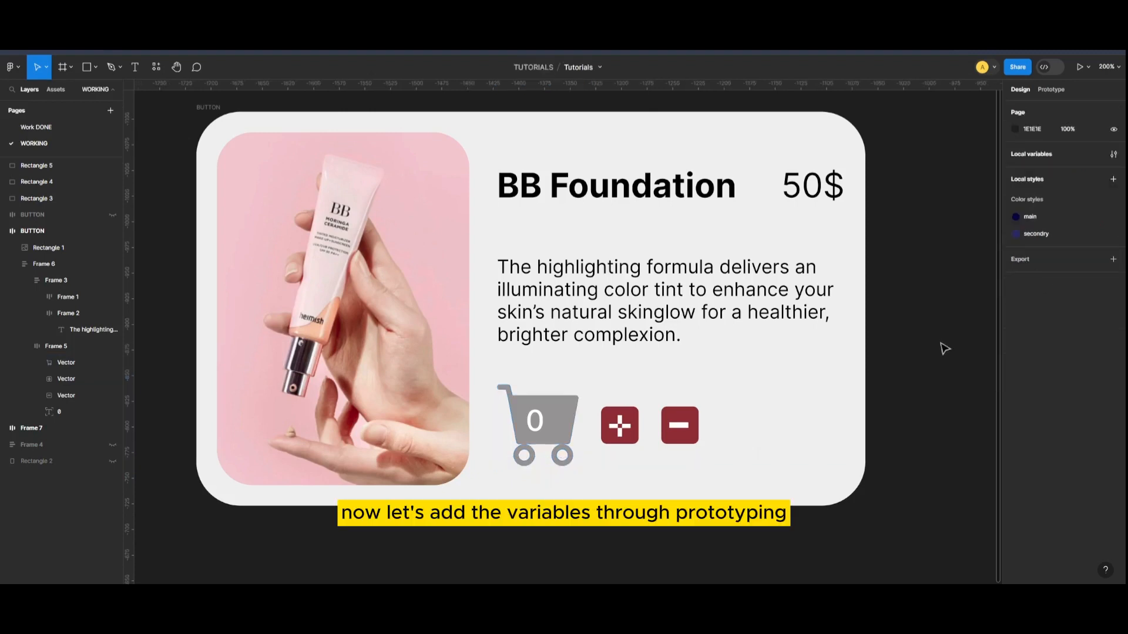
Add an on-click prototype interaction from the plus icon to the cart icon with the Scroll to action.
double_click(615, 445)
left_click(615, 444)
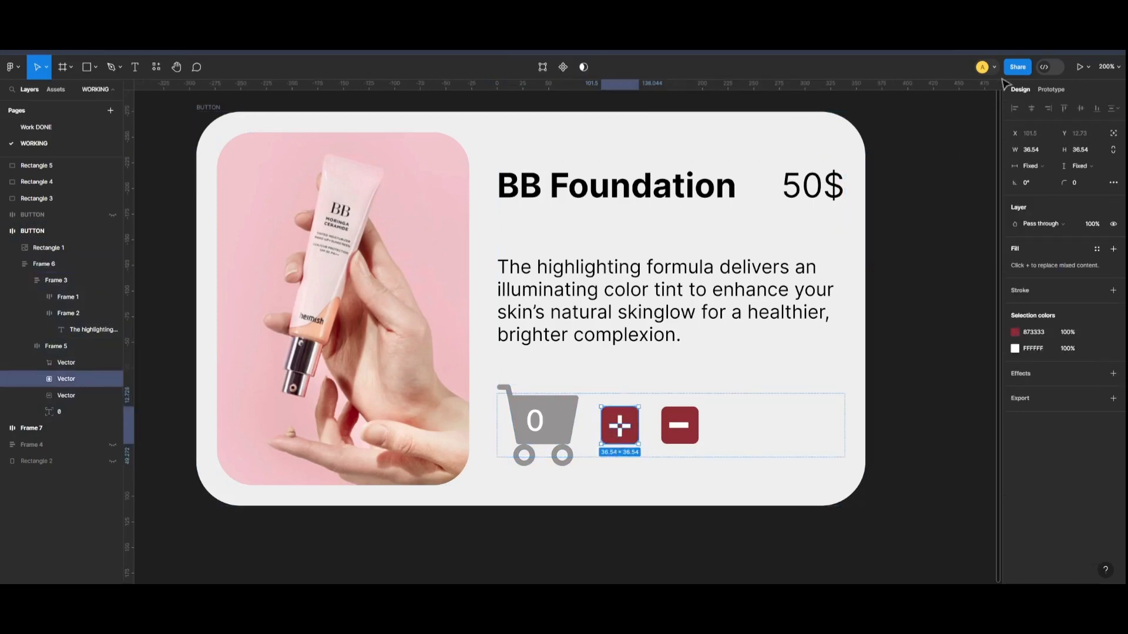
key("shift+e")
left_click_drag(605, 424, 740, 248)
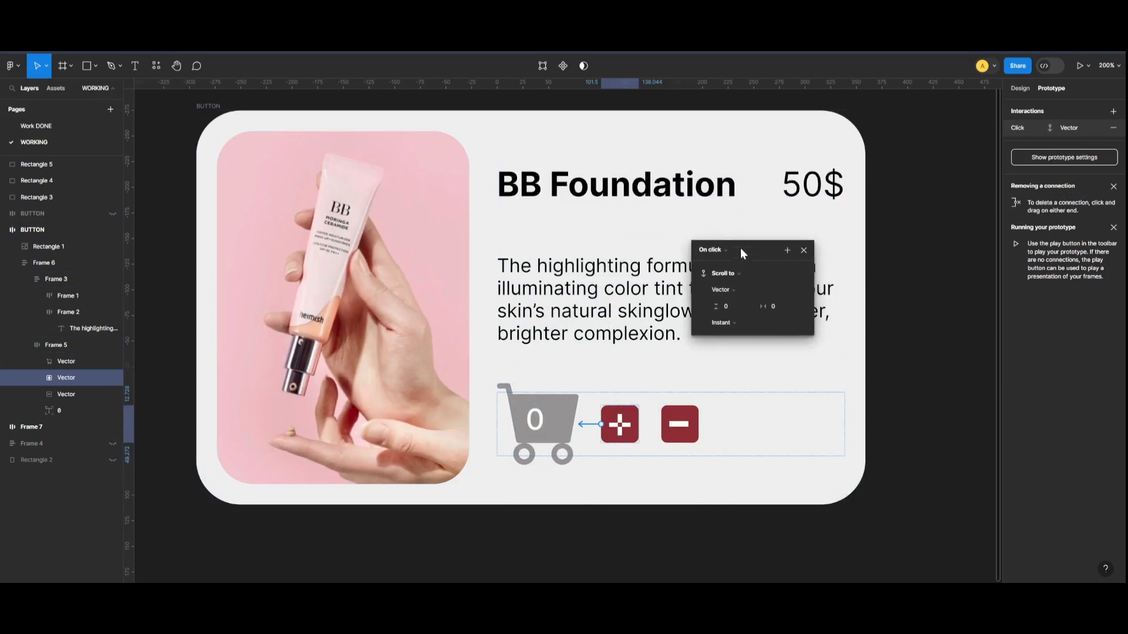
Add a Set variable action to the plus icon's click interaction that changes Color to pink D79D9D.
left_click(790, 249)
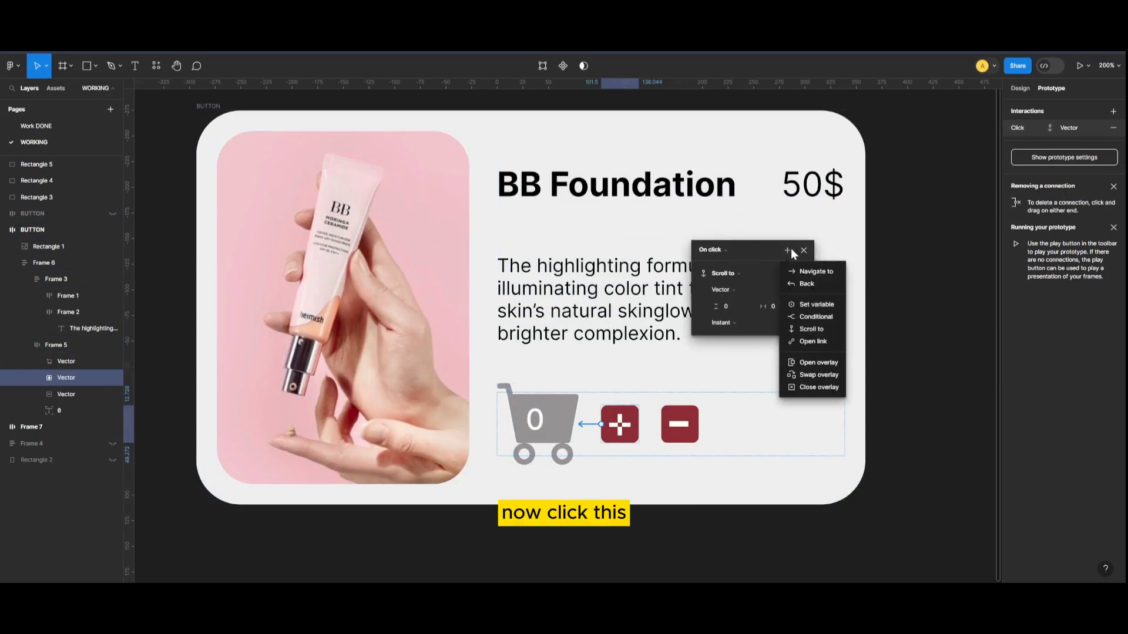
left_click(810, 305)
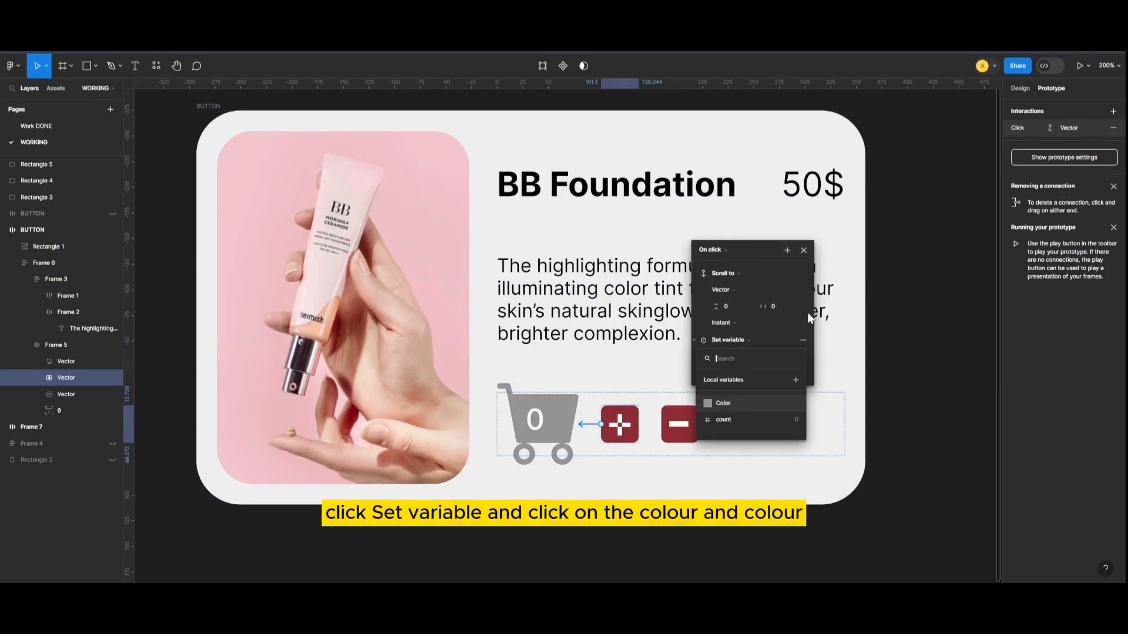
left_click(725, 402)
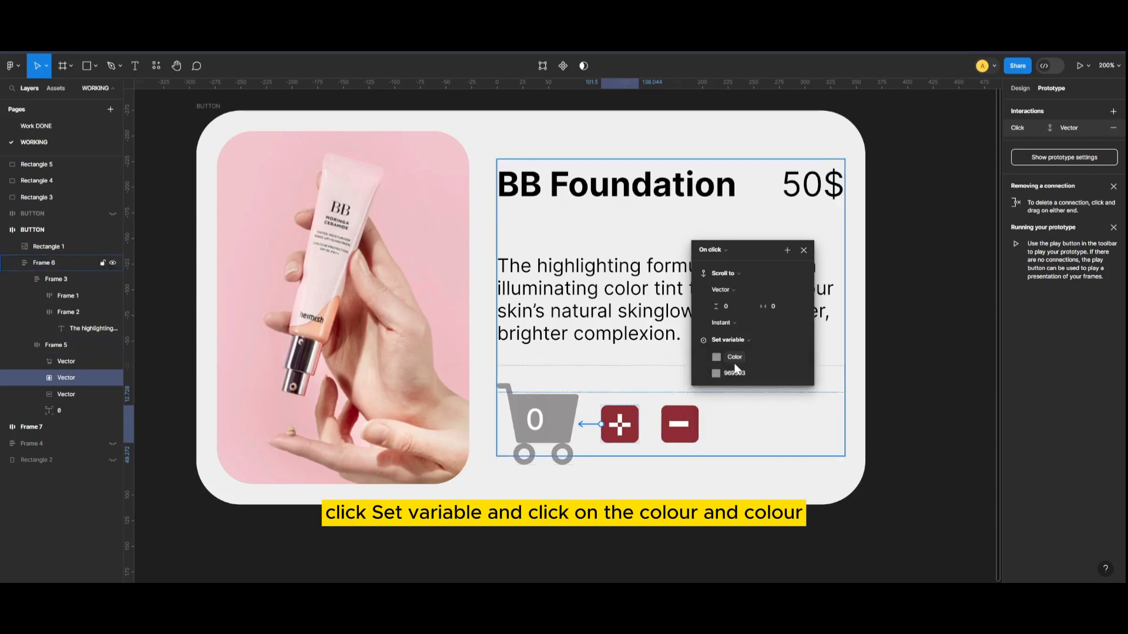
left_click(715, 372)
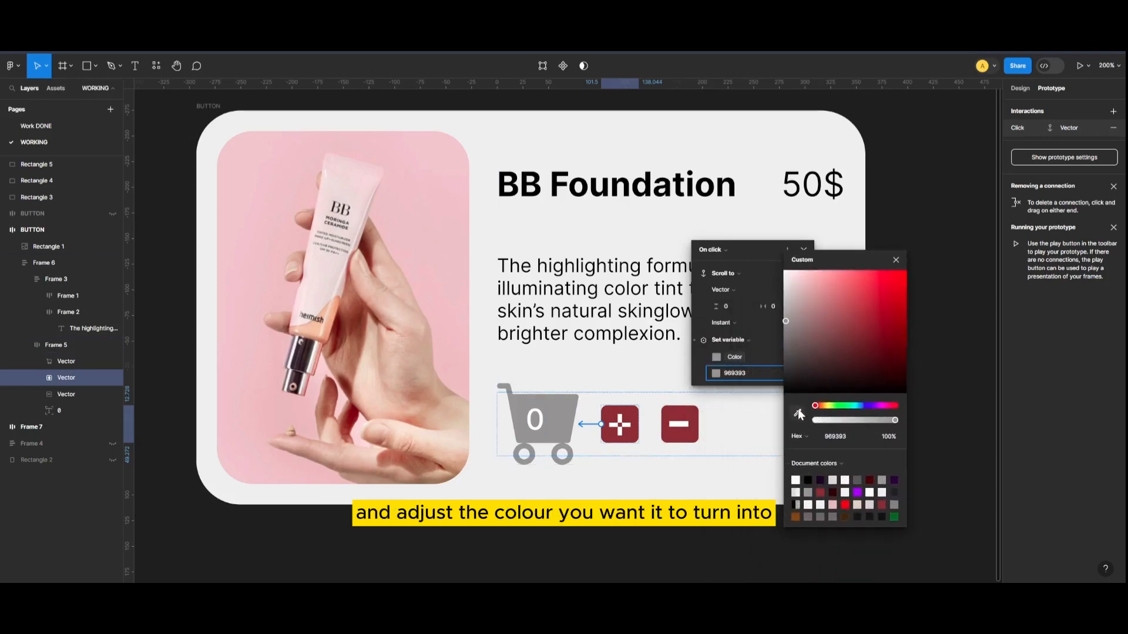
left_click(798, 413)
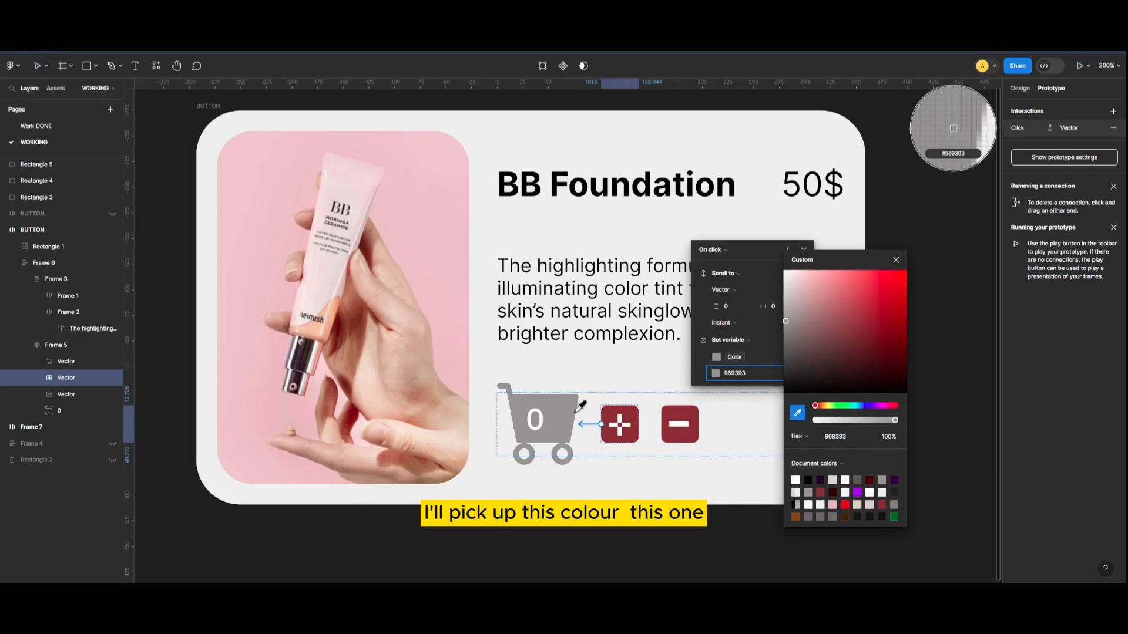
left_click_drag(786, 321, 816, 293)
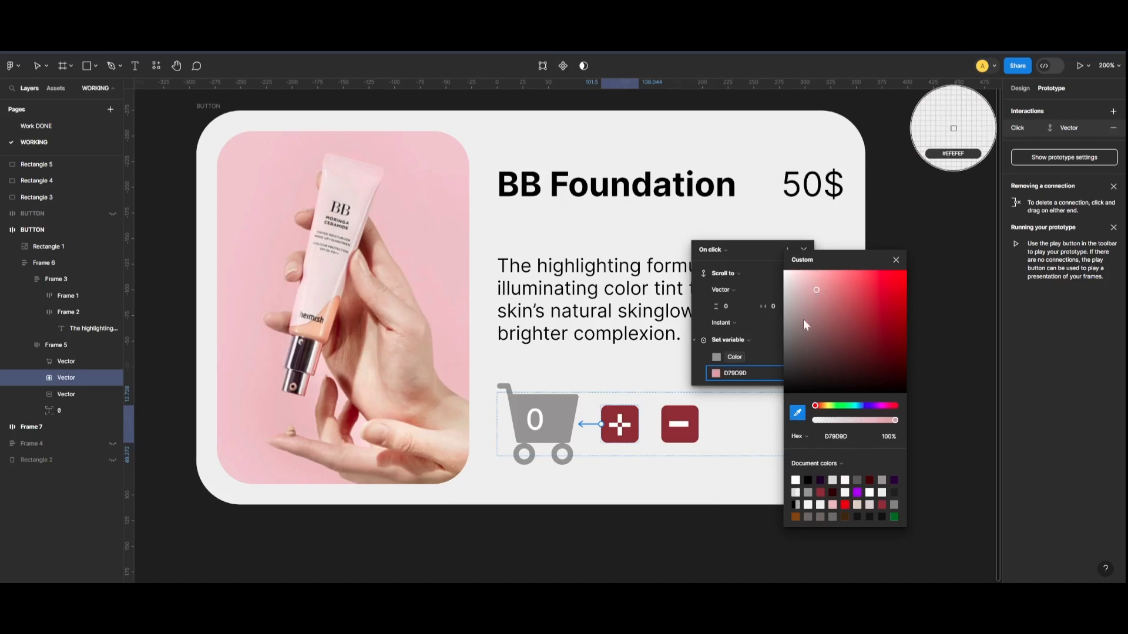
left_click(895, 260)
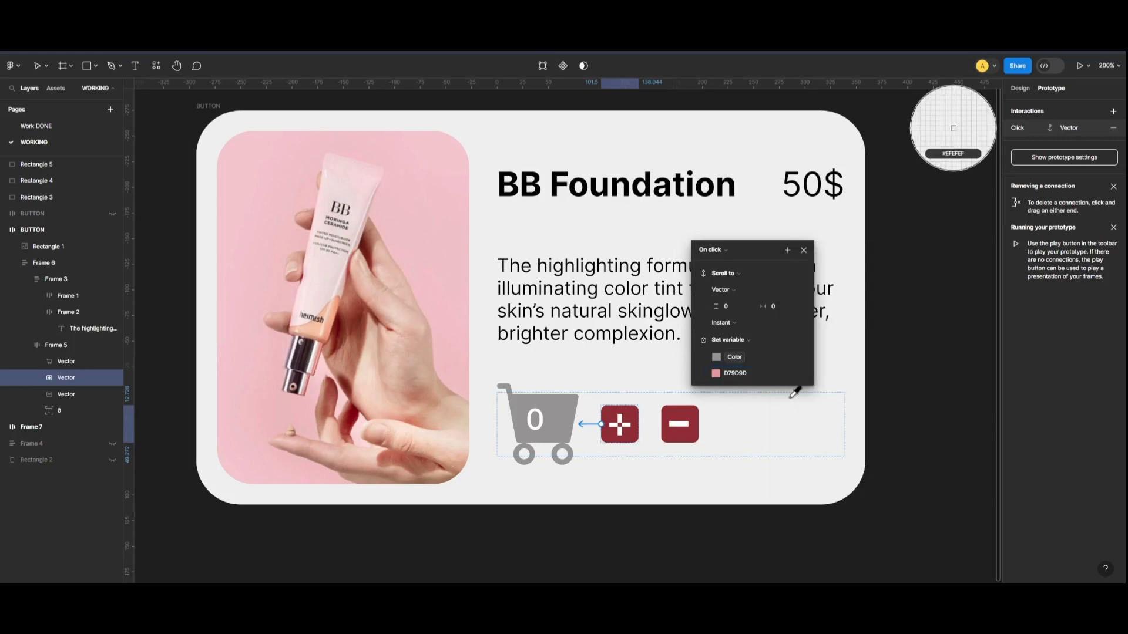
Add a second Set variable action to the plus icon's click interaction that sets count to count + 1.
left_click(791, 251)
left_click(811, 304)
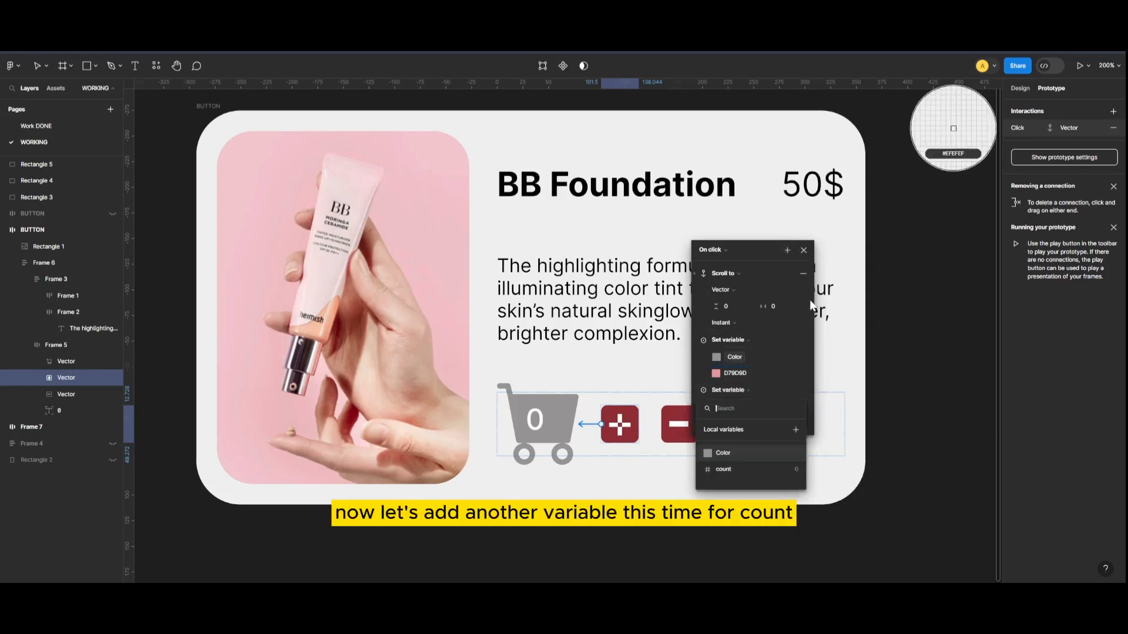
left_click(737, 469)
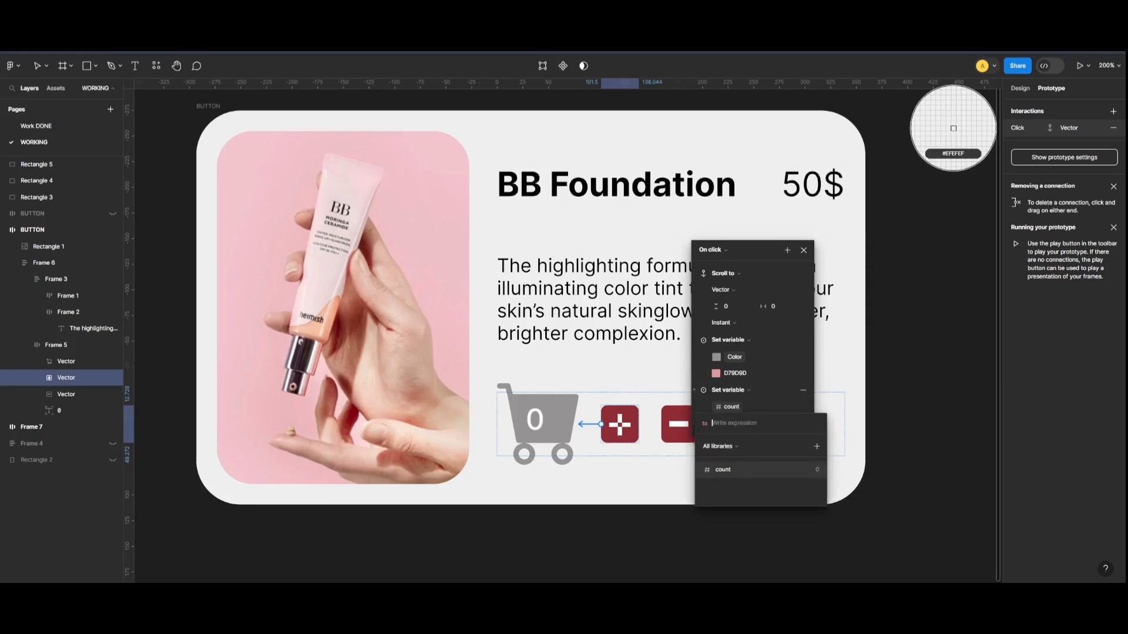
left_click(735, 471)
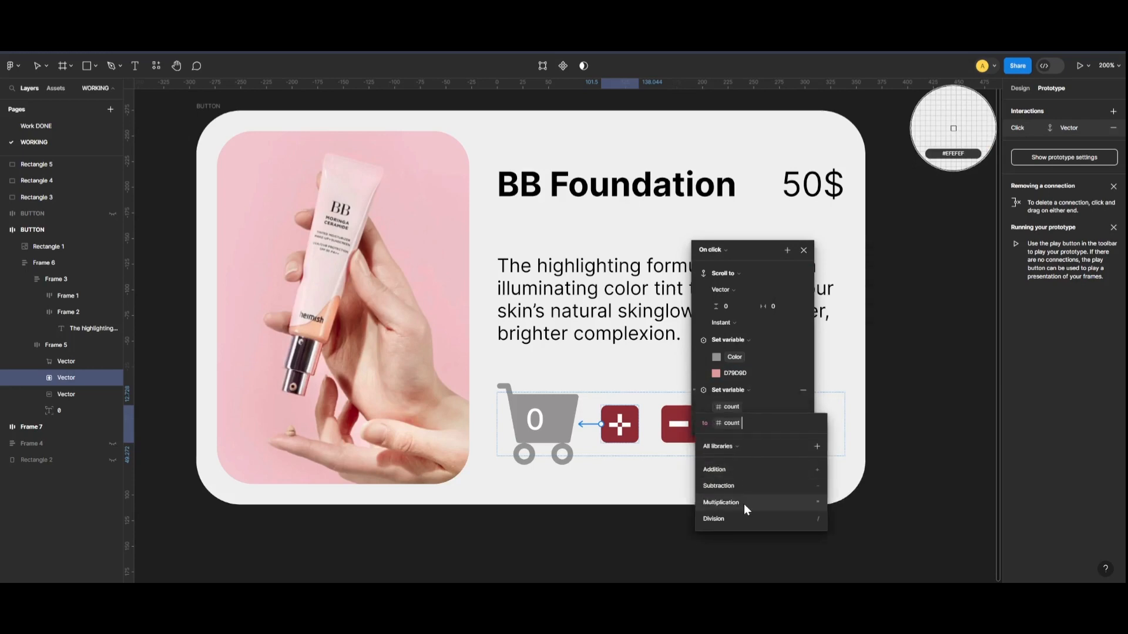
left_click(741, 470)
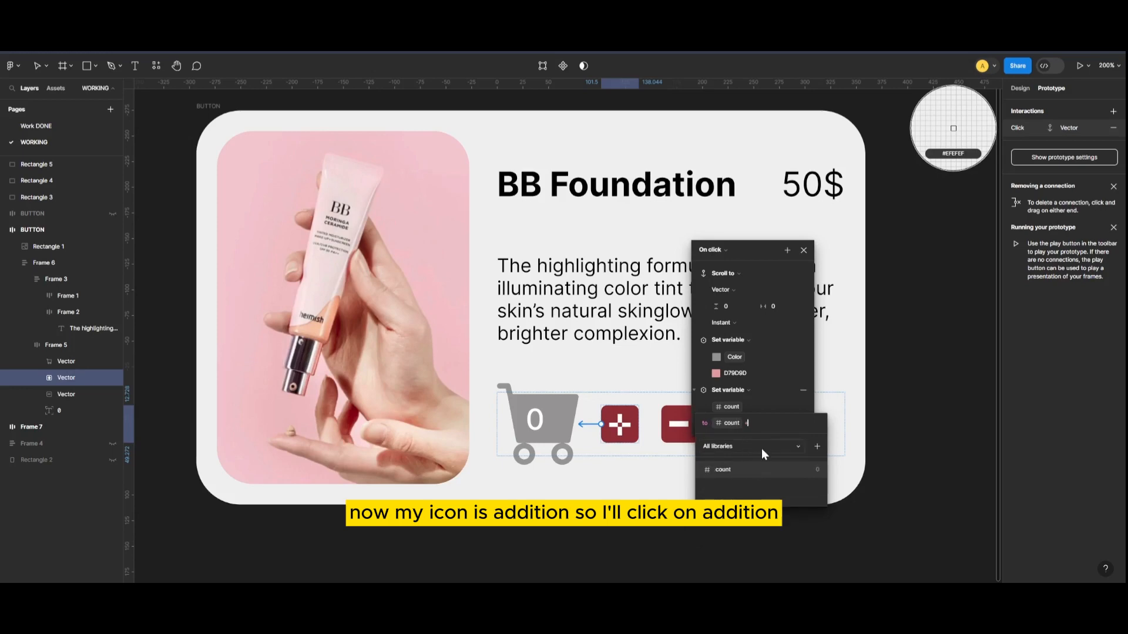
type("1")
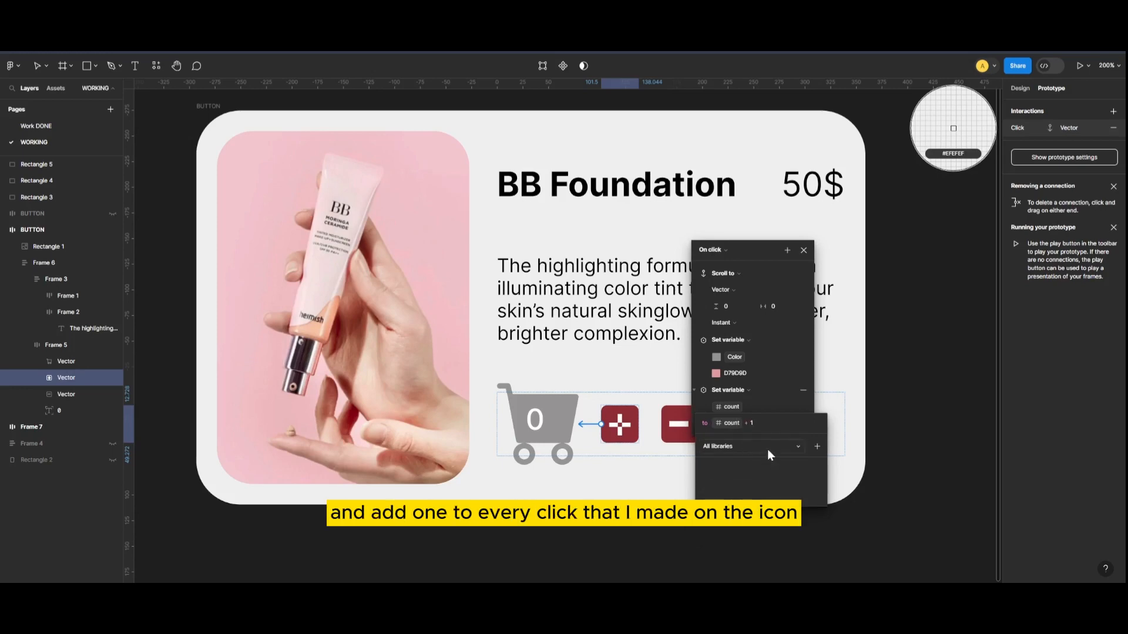
left_click(801, 297)
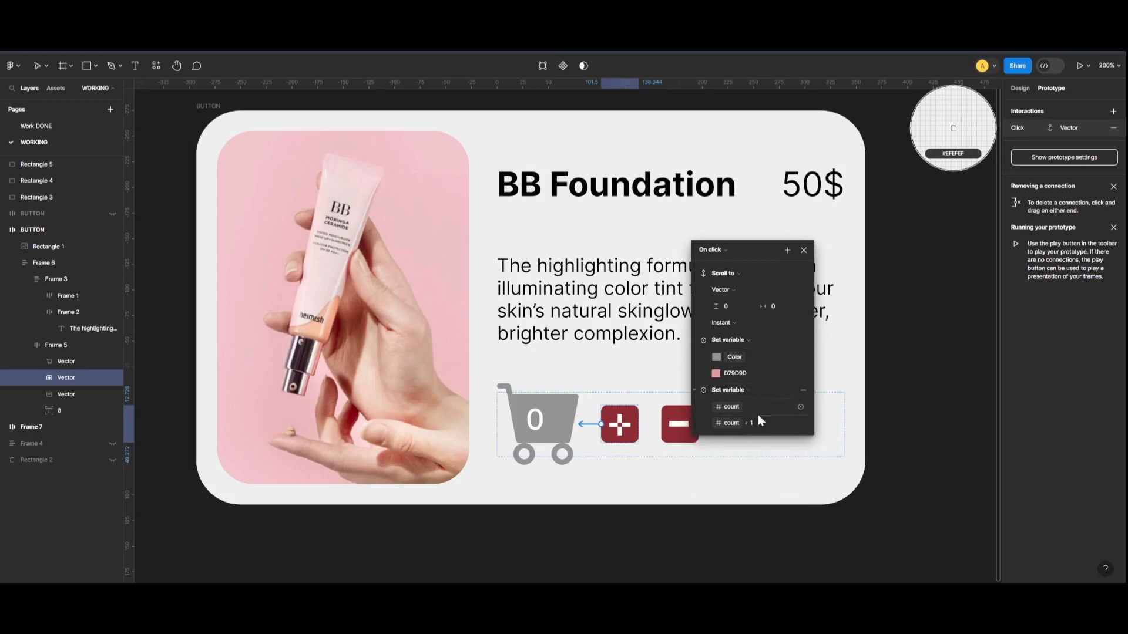
Add an on-click prototype interaction from the minus icon to the cart icon with the Scroll to action.
key("Escape")
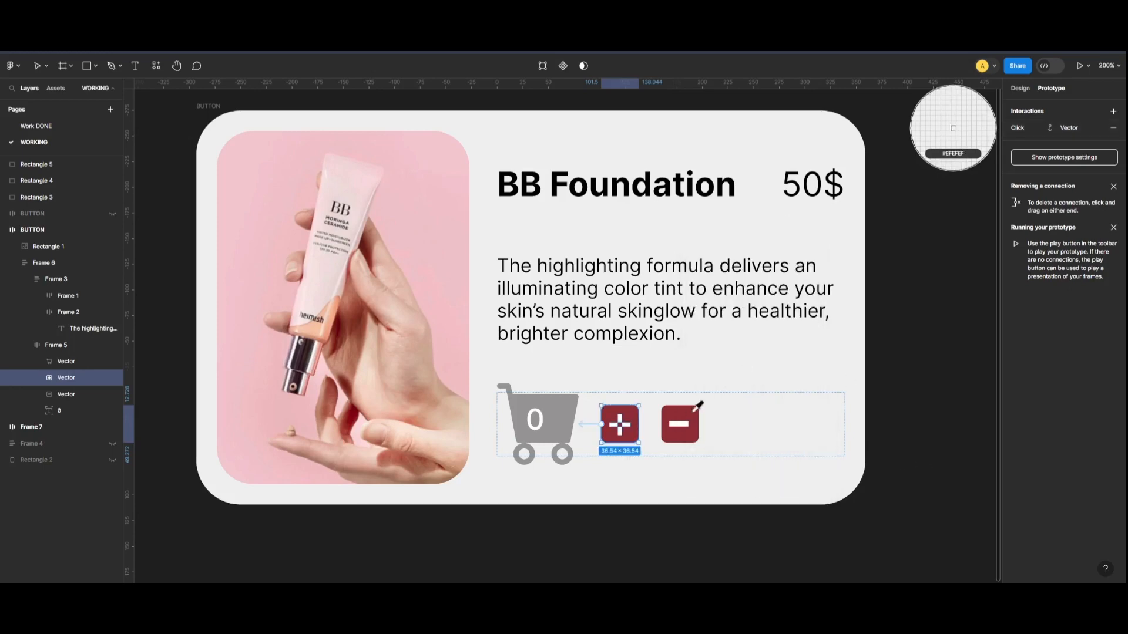
left_click(667, 427)
left_click_drag(662, 424, 569, 429)
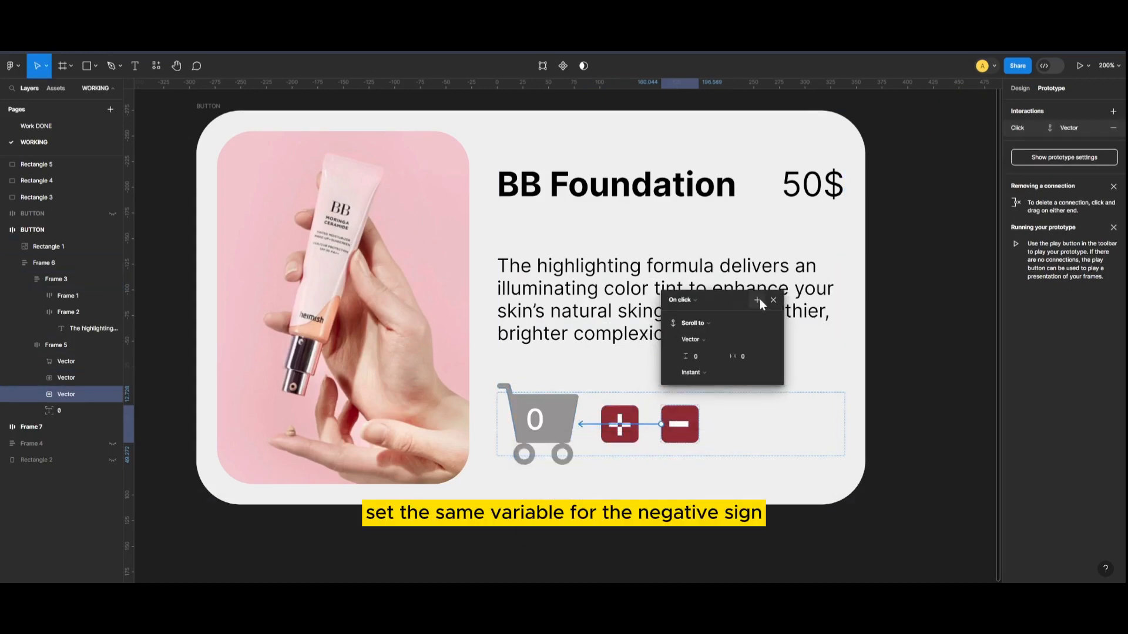
Add a Set variable action to the minus icon's click interaction that changes Color to light pink E6BABD.
left_click(757, 299)
left_click(783, 355)
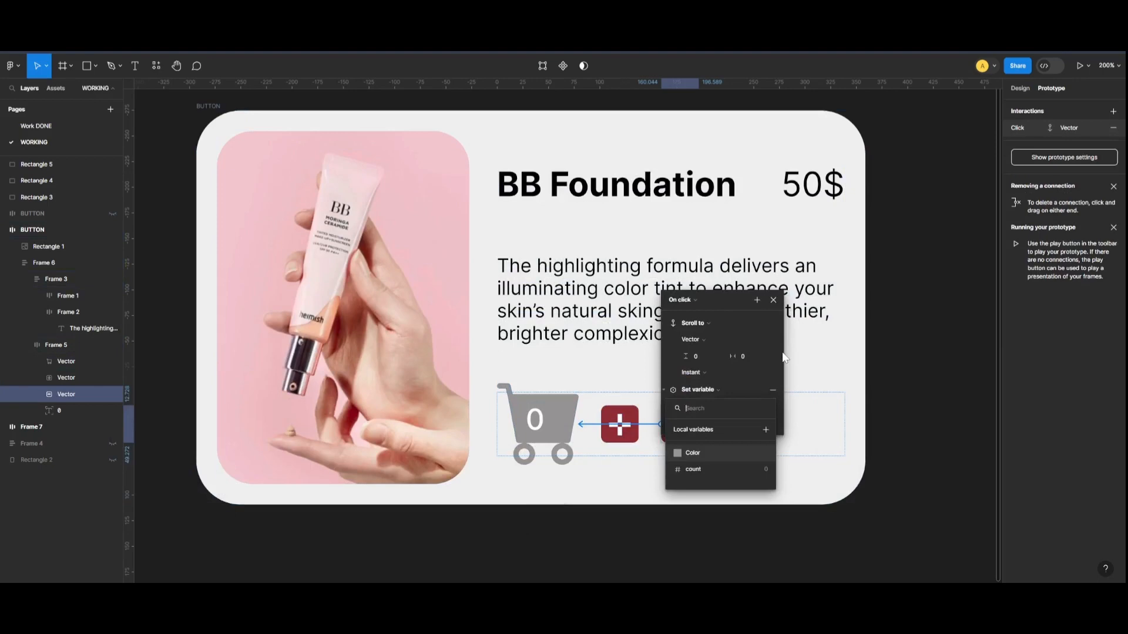
left_click(700, 455)
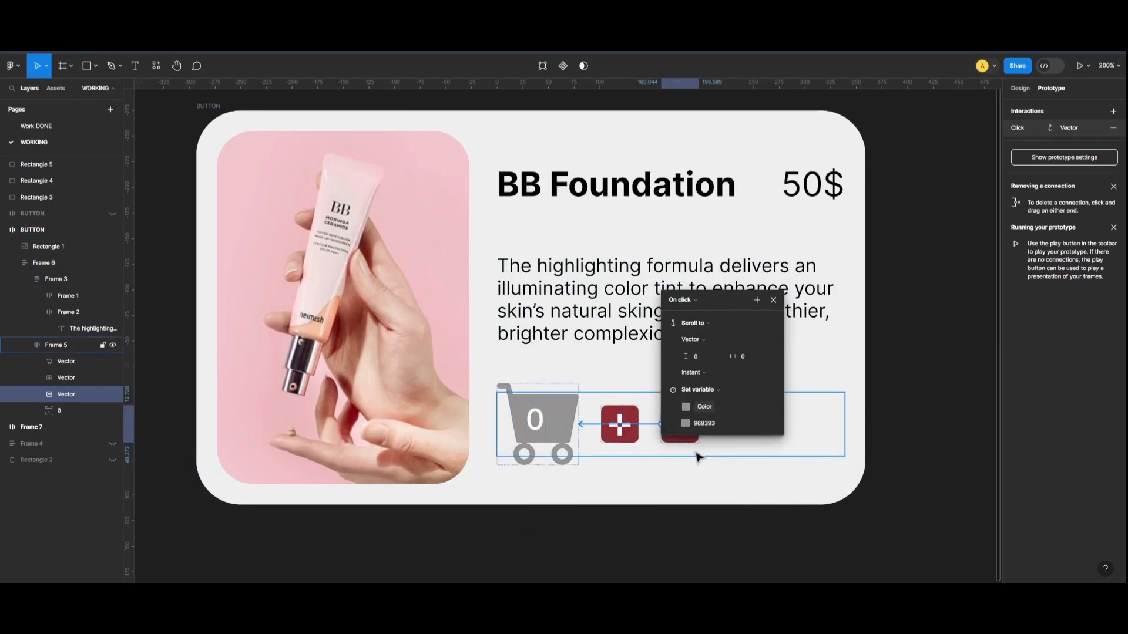
left_click(685, 423)
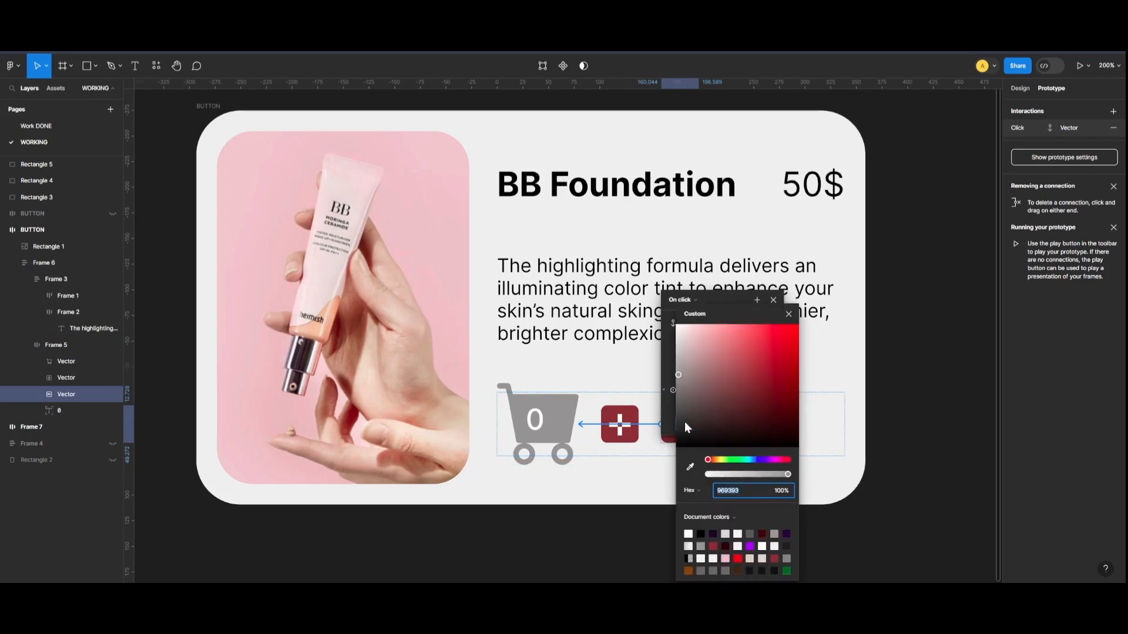
left_click(726, 559)
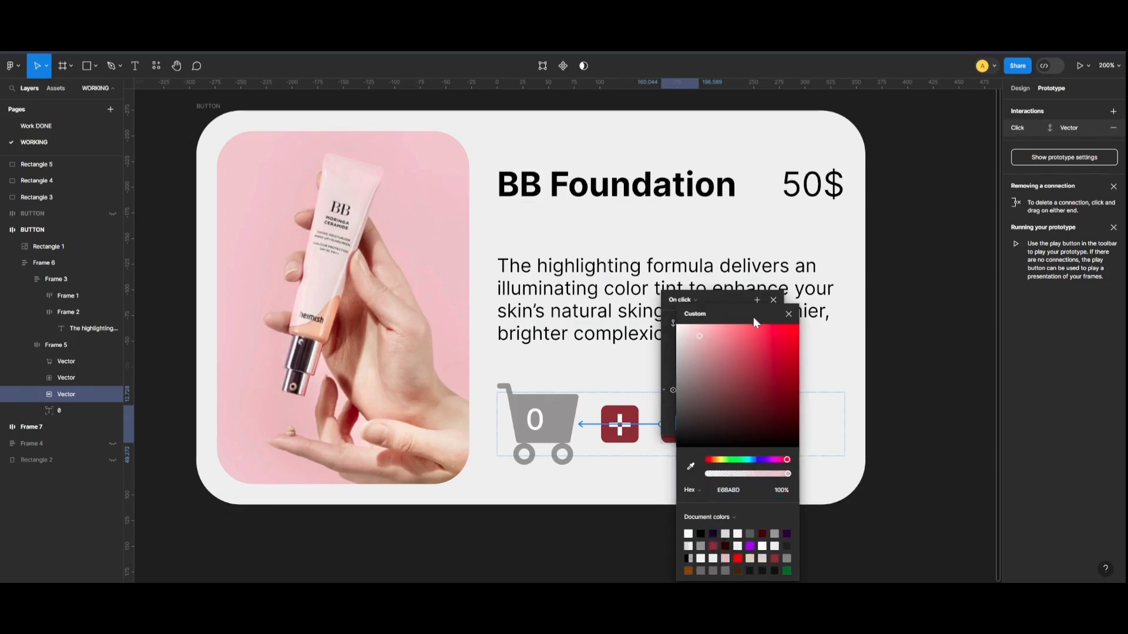
left_click_drag(753, 317, 863, 252)
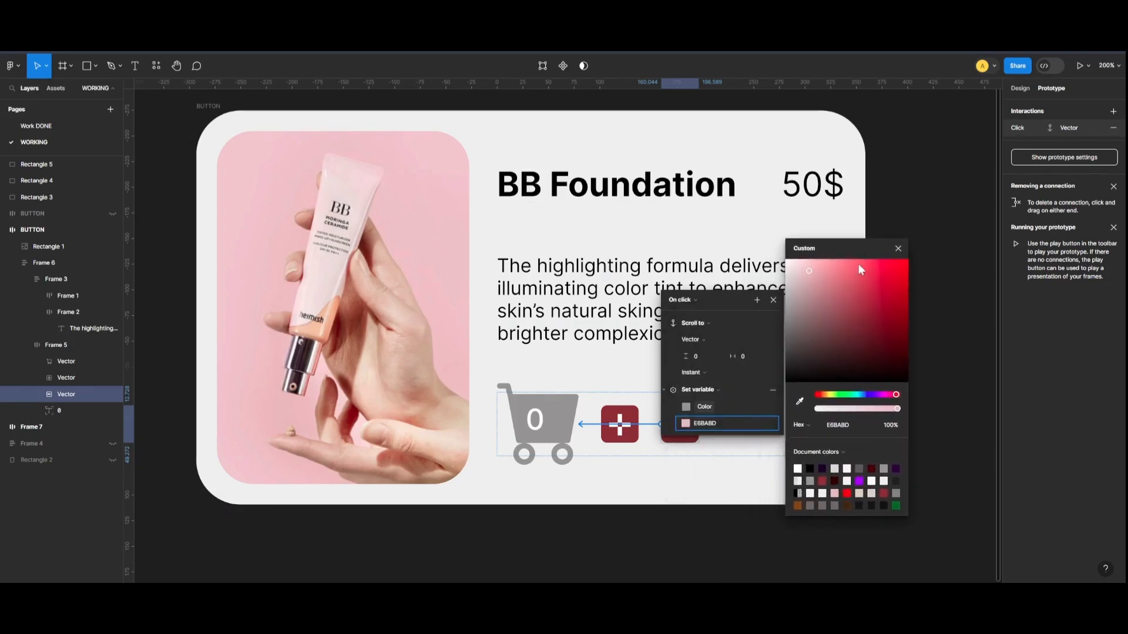
left_click(900, 249)
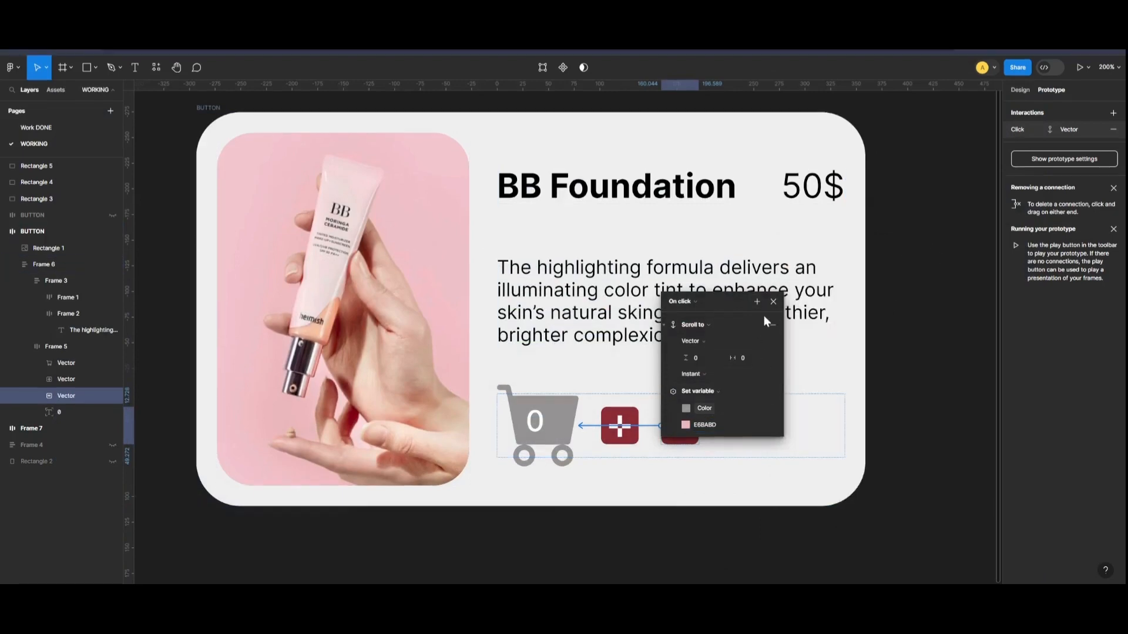
Add a second Set variable action to the minus icon's click interaction that sets count to count - 1.
left_click(757, 302)
left_click(764, 356)
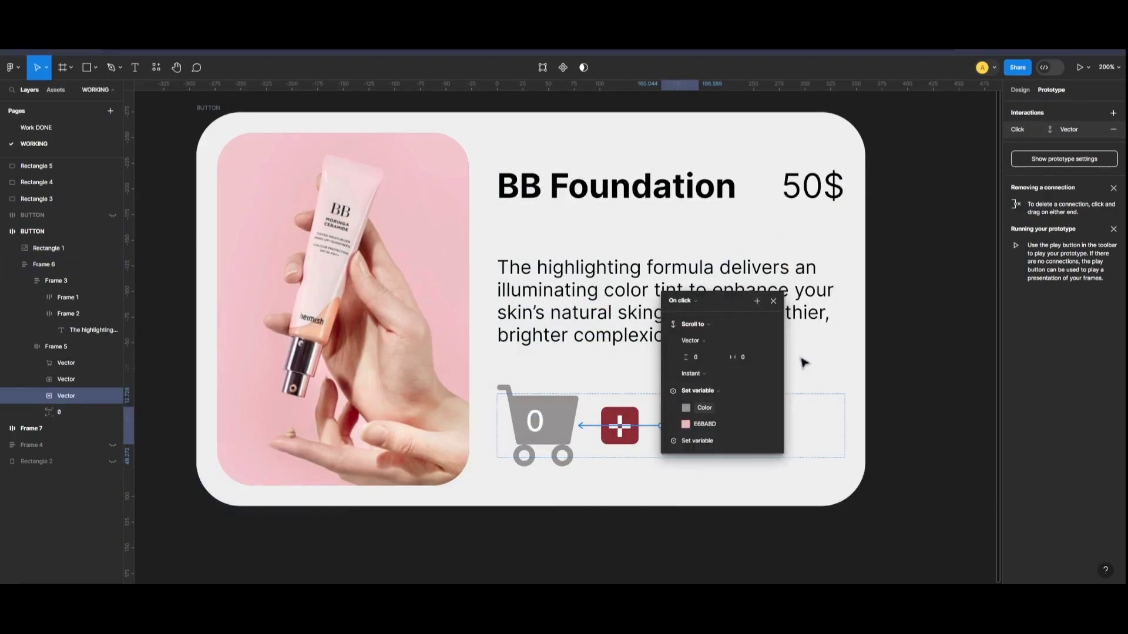
left_click(726, 504)
left_click(705, 529)
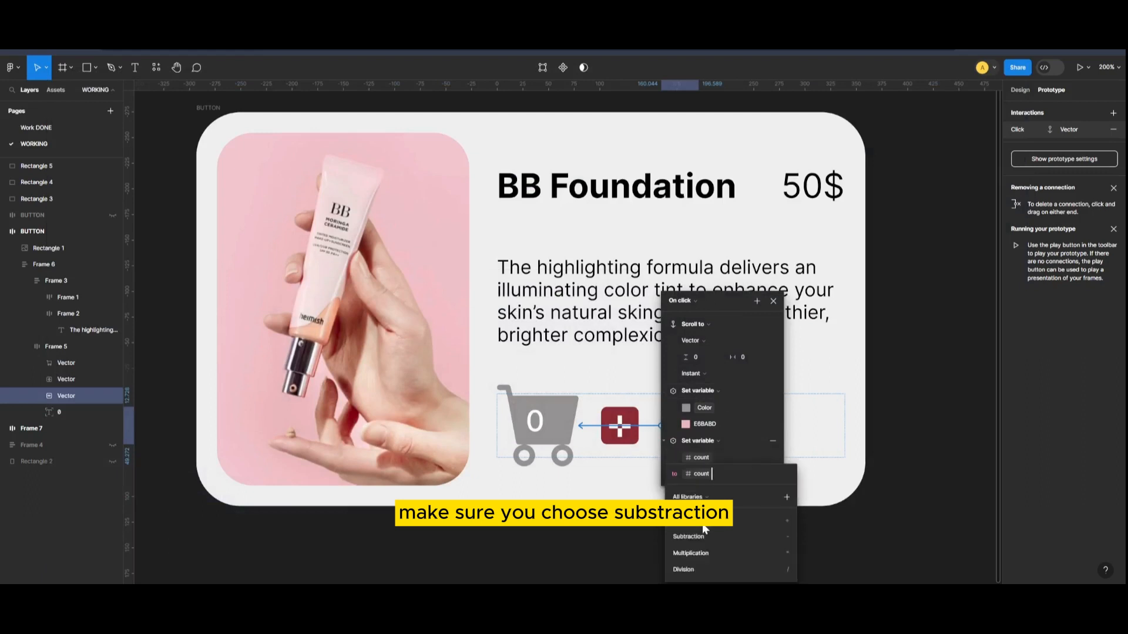
left_click(703, 538)
type("1")
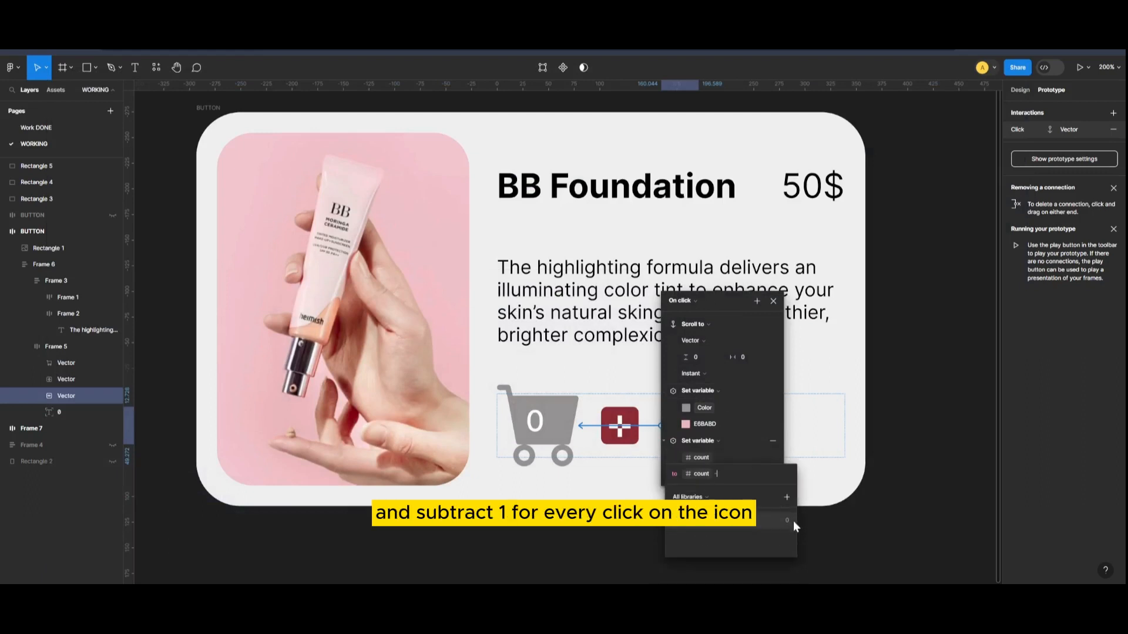
key("Return")
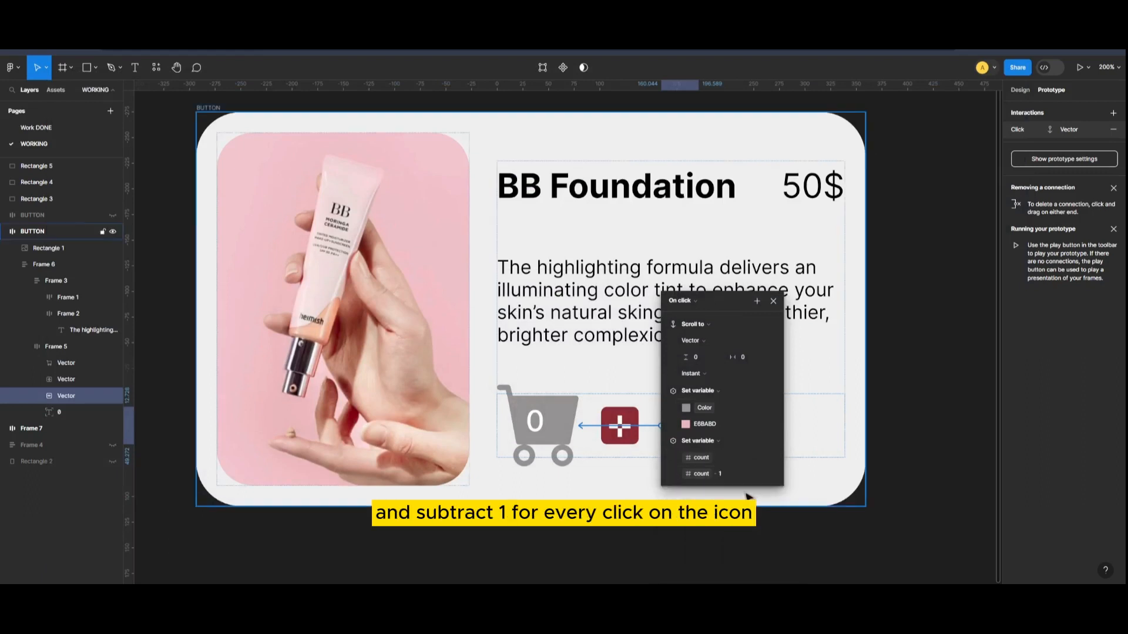
left_click(773, 302)
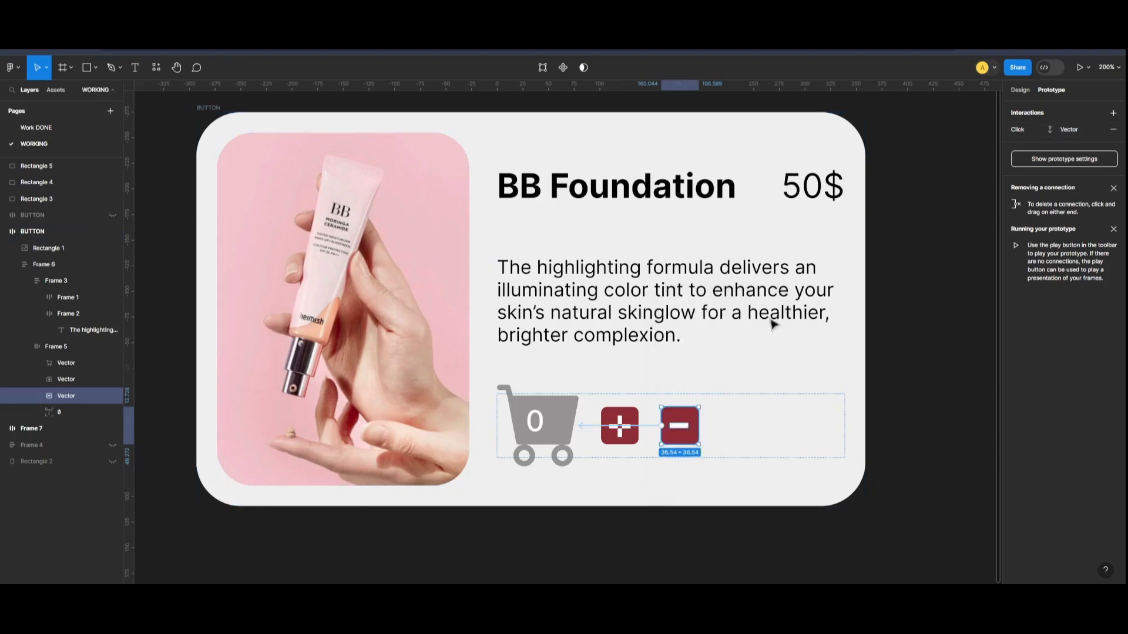
Zoom out, open the inline prototype preview and move its window clear of the product card.
key("shift+0")
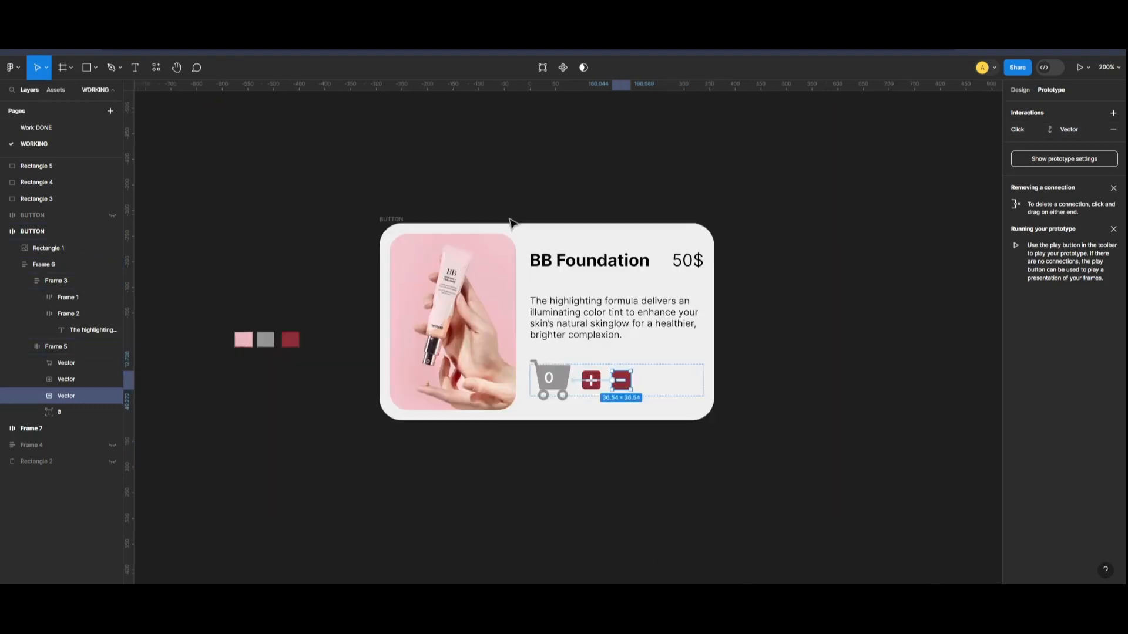
key("minus")
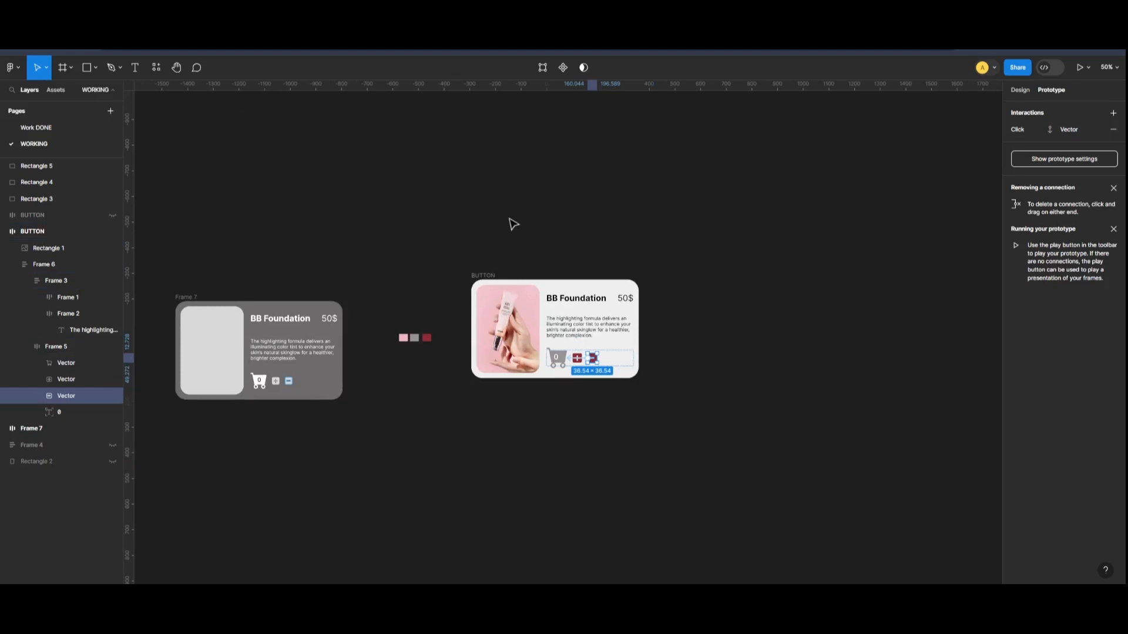
key("shift+space")
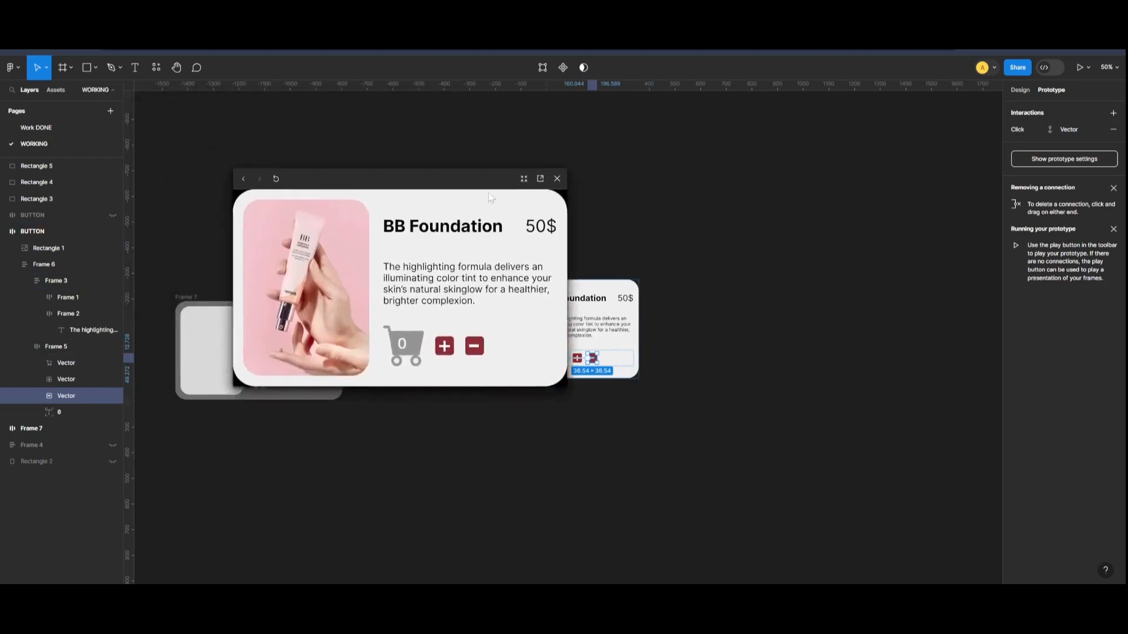
left_click_drag(449, 181, 934, 114)
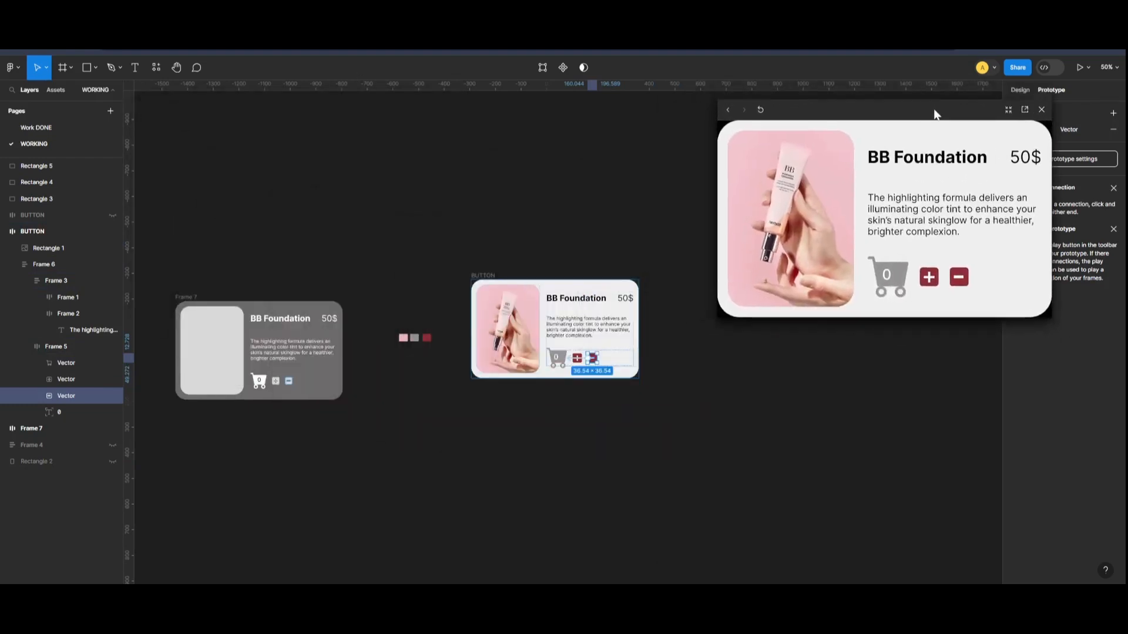
Test the plus and minus icons in the preview, raising the cart count to 13.
left_click(931, 284)
left_click(931, 284)
left_click(931, 284)
left_click(931, 284)
left_click(958, 283)
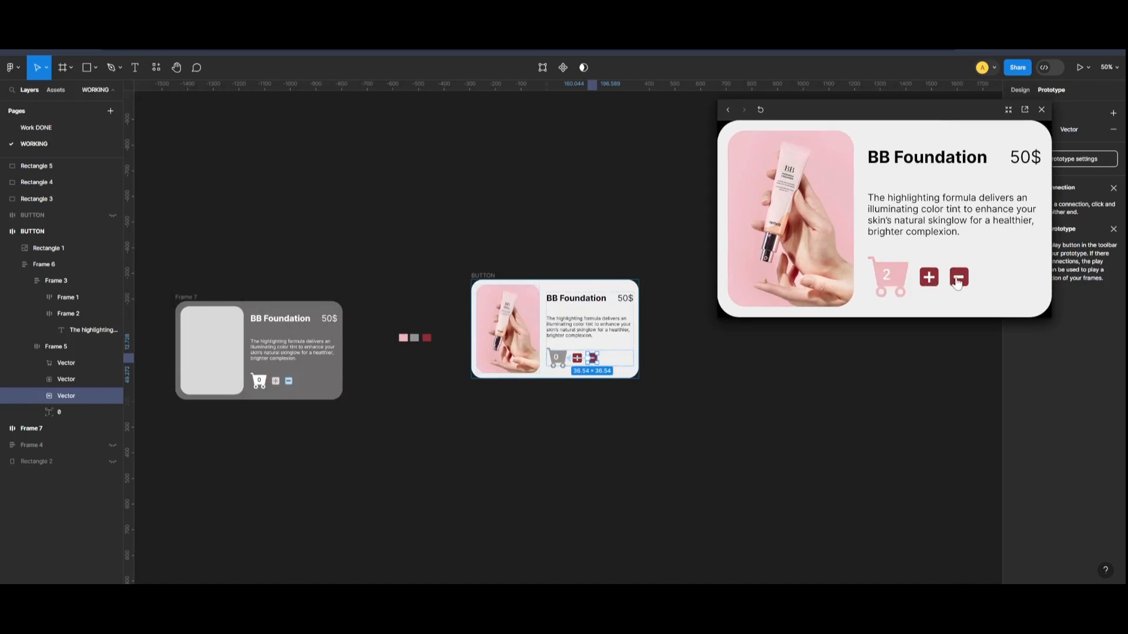
left_click(928, 277)
left_click(928, 277)
left_click(928, 276)
left_click(928, 277)
left_click(928, 277)
left_click(928, 277)
left_click(928, 276)
left_click(928, 277)
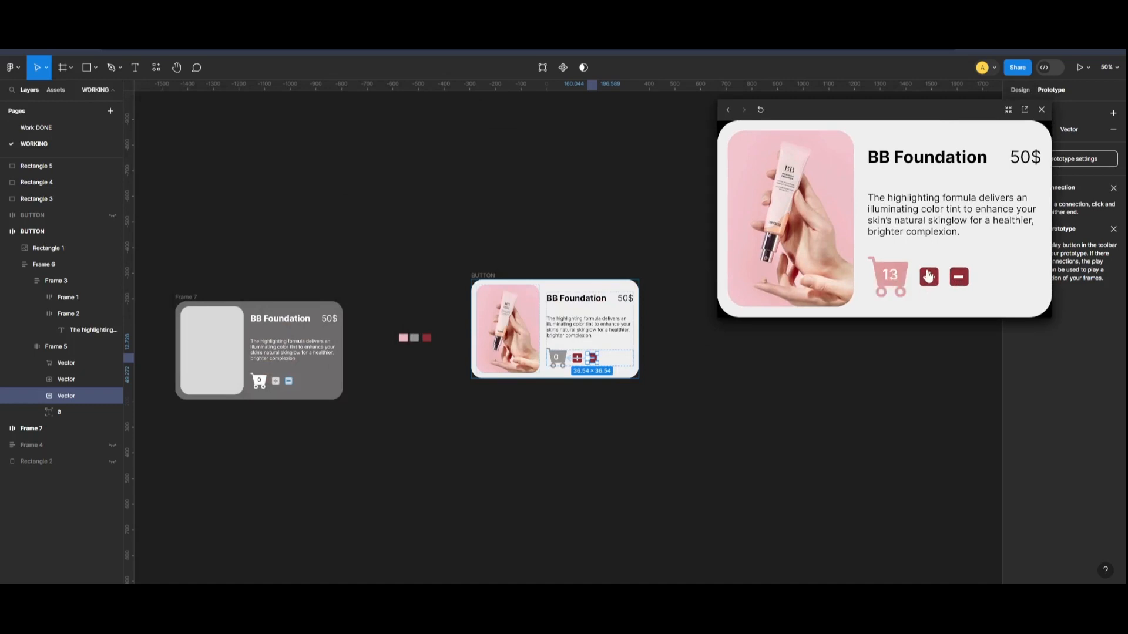
Test the minus icon repeatedly in the preview, lowering the cart count past zero into negative numbers.
left_click(959, 279)
left_click(959, 280)
left_click(959, 281)
left_click(959, 280)
left_click(959, 281)
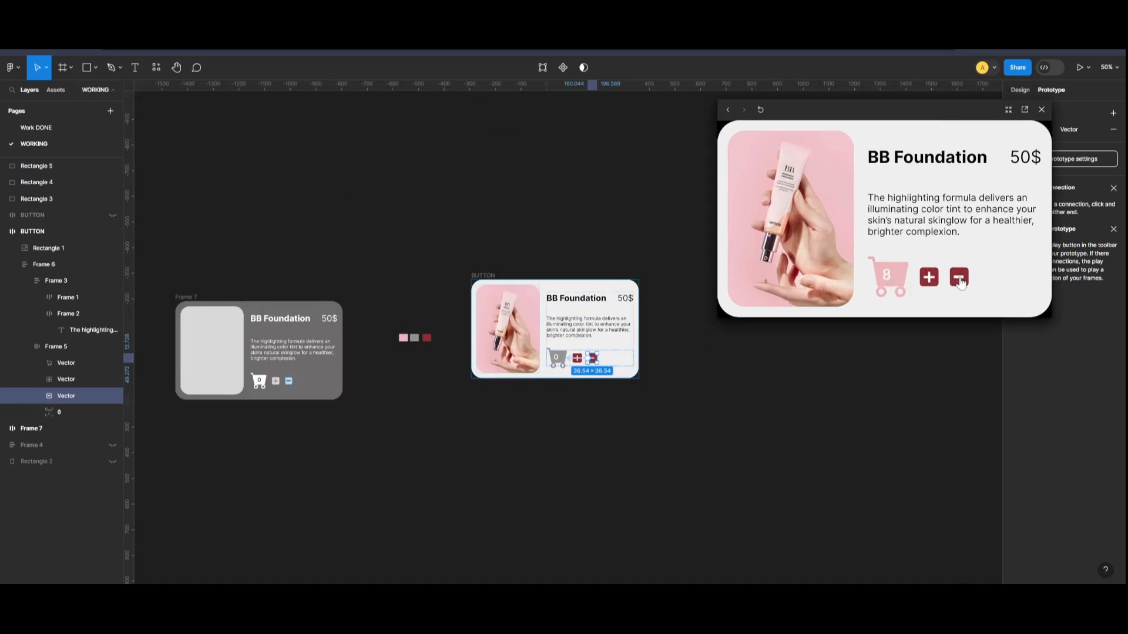
left_click(960, 282)
left_click(960, 282)
left_click(960, 281)
left_click(959, 281)
left_click(960, 281)
left_click(959, 281)
left_click(960, 282)
left_click(960, 282)
left_click(960, 281)
left_click(959, 282)
left_click(960, 281)
left_click(960, 282)
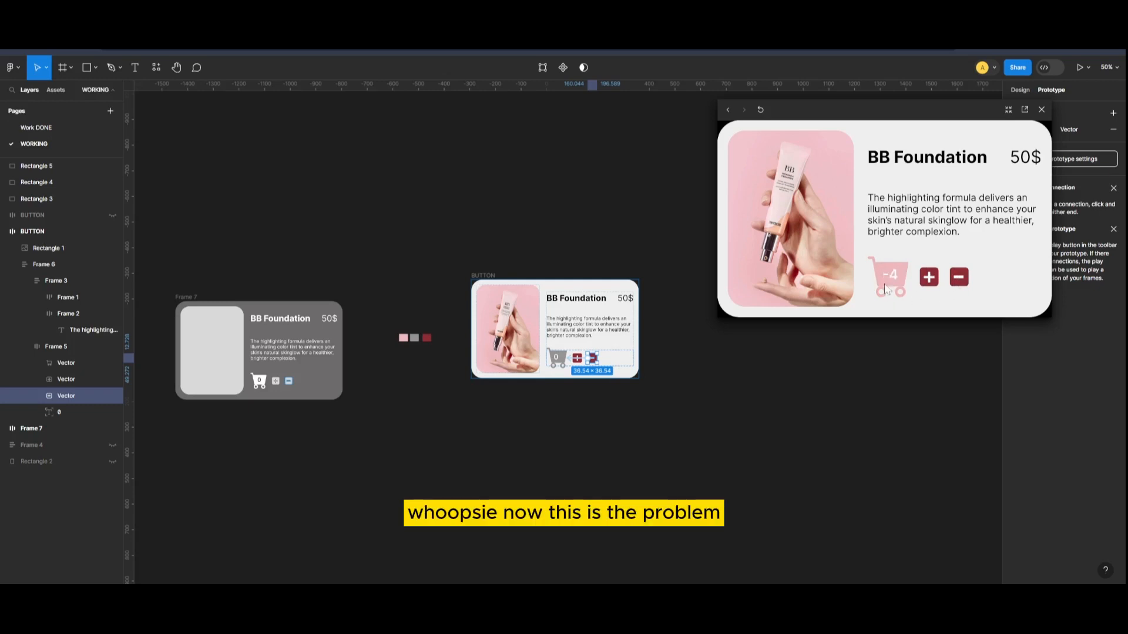
left_click(958, 279)
left_click(959, 278)
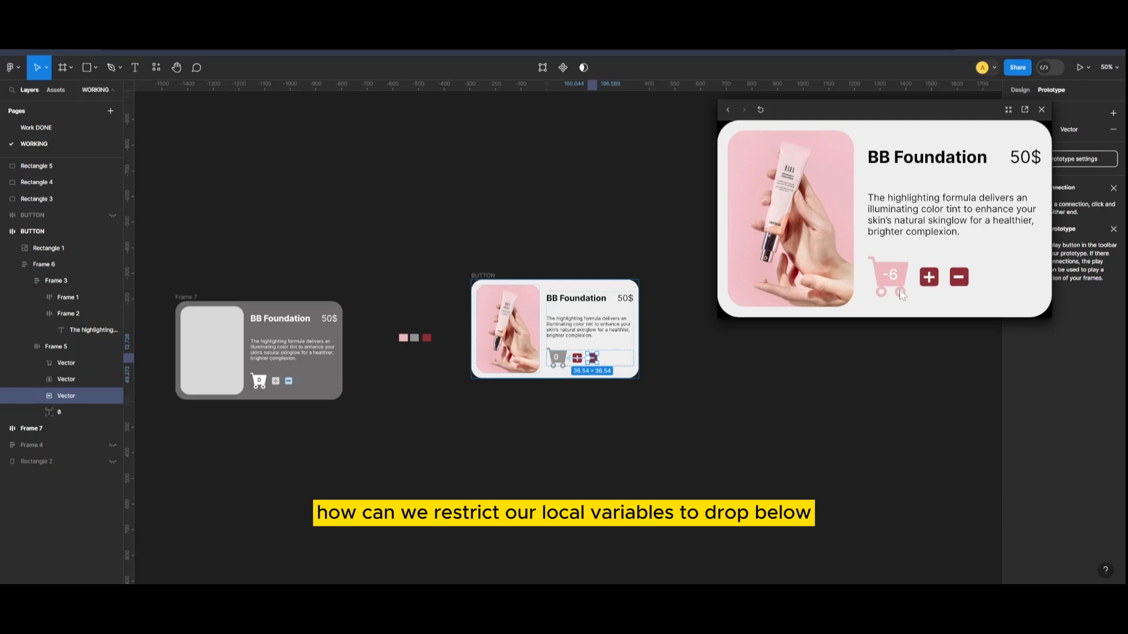
left_click(960, 281)
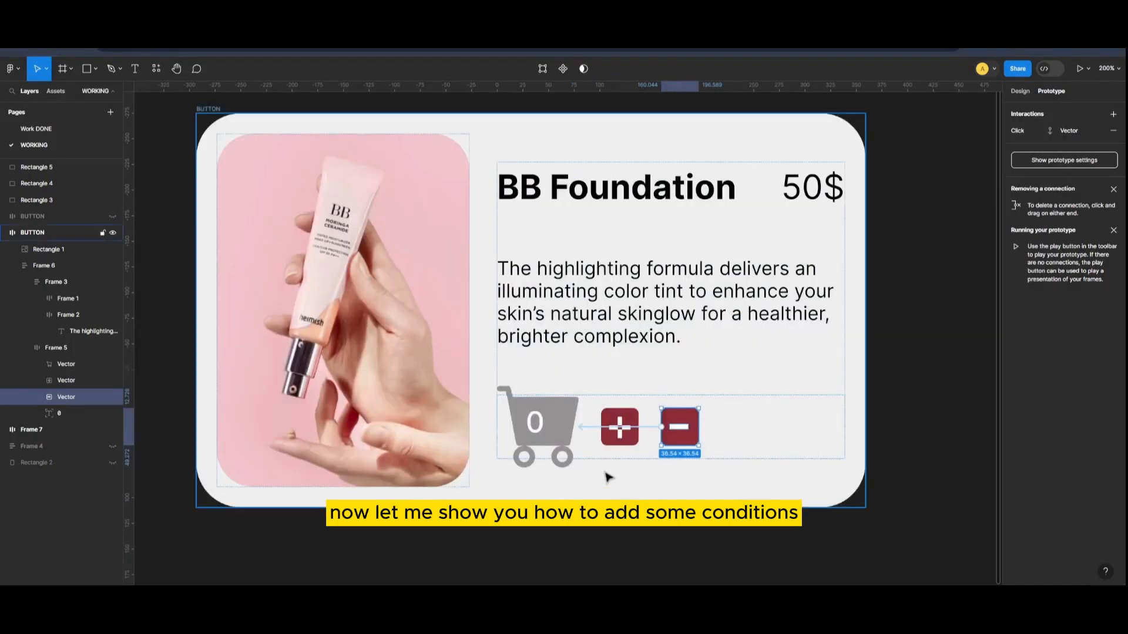
Add a Conditional action to the minus icon's click interaction with the condition count > 0.
left_click(648, 428)
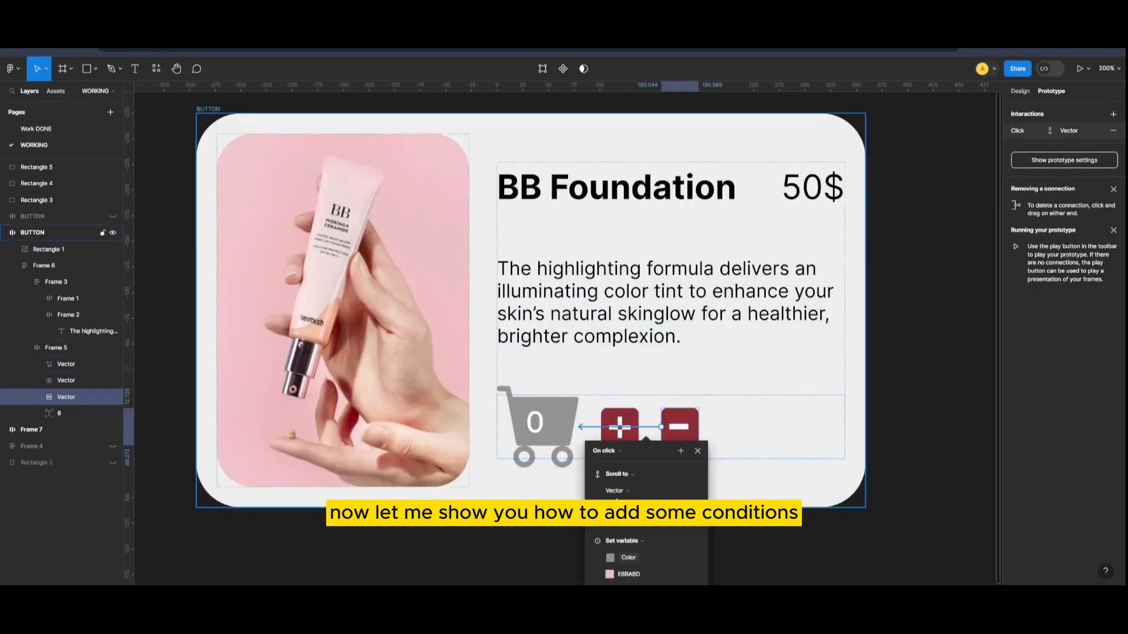
left_click_drag(646, 453, 804, 237)
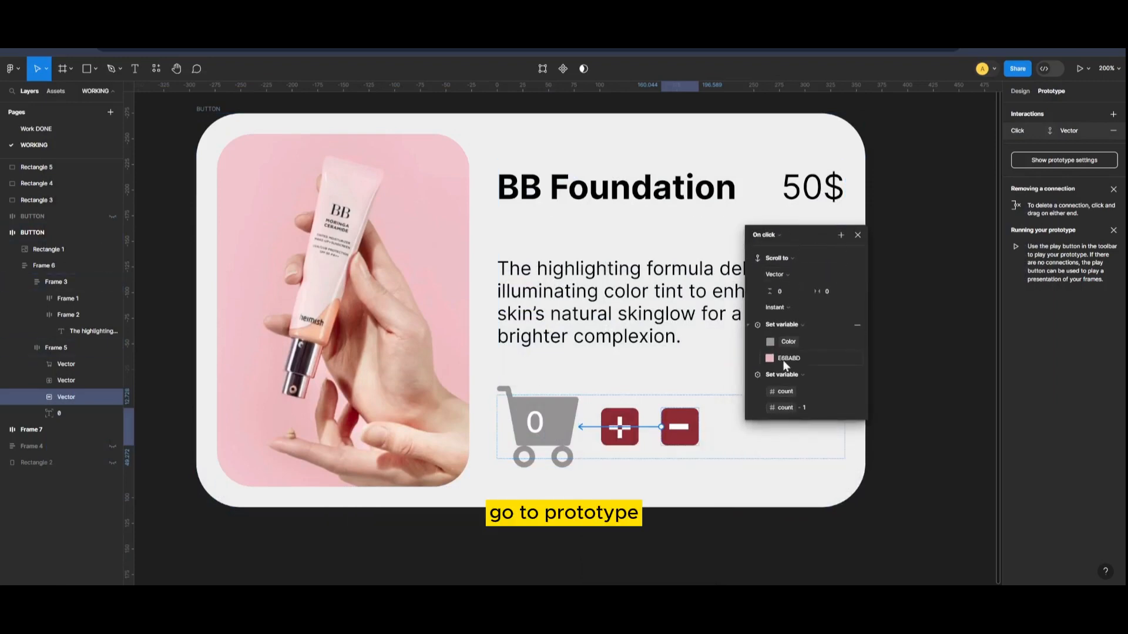
left_click(840, 235)
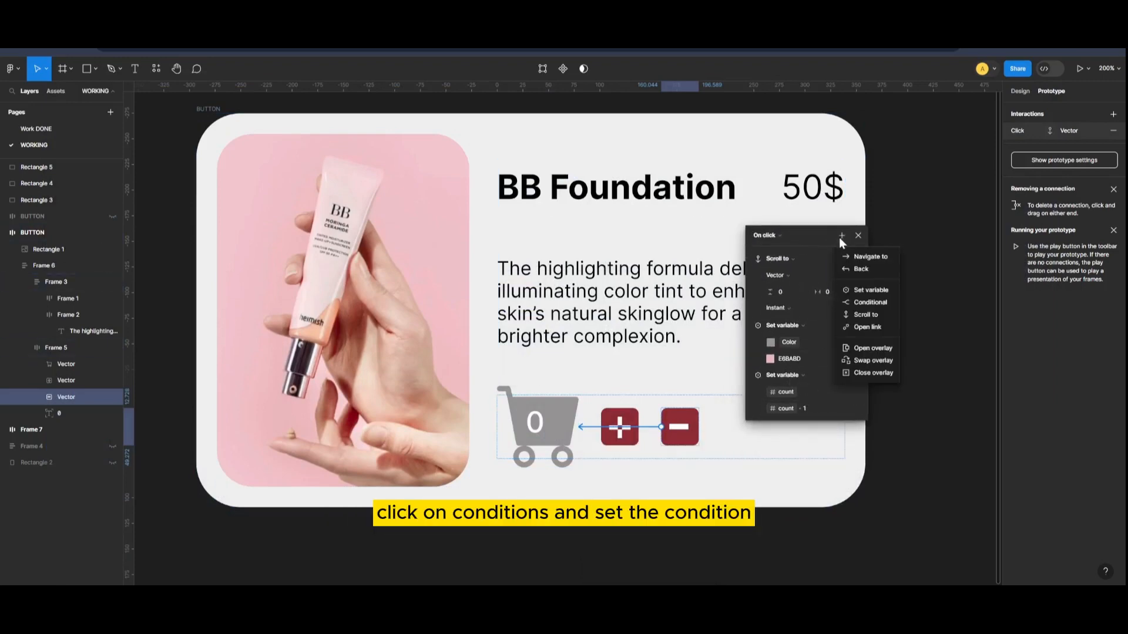
left_click(868, 302)
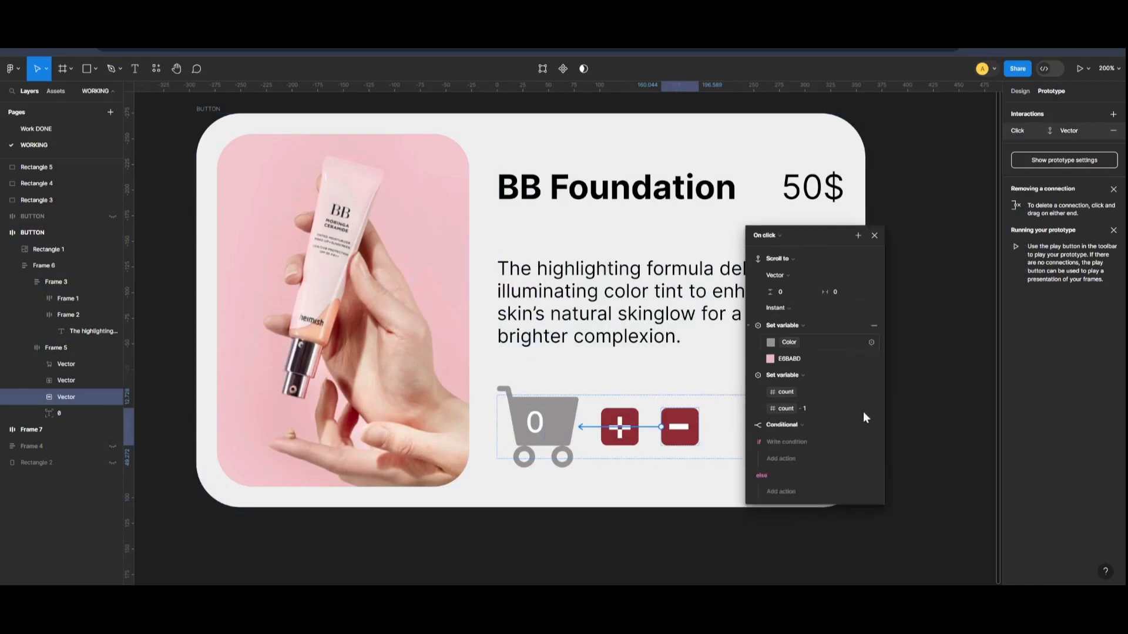
left_click(802, 444)
left_click(791, 486)
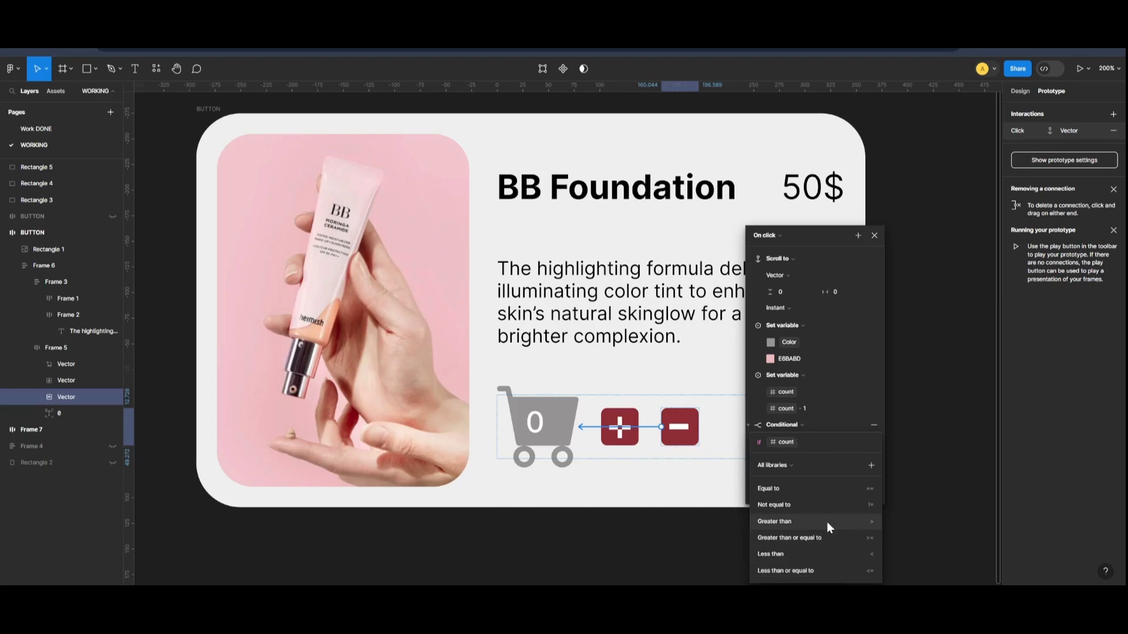
type("> ")
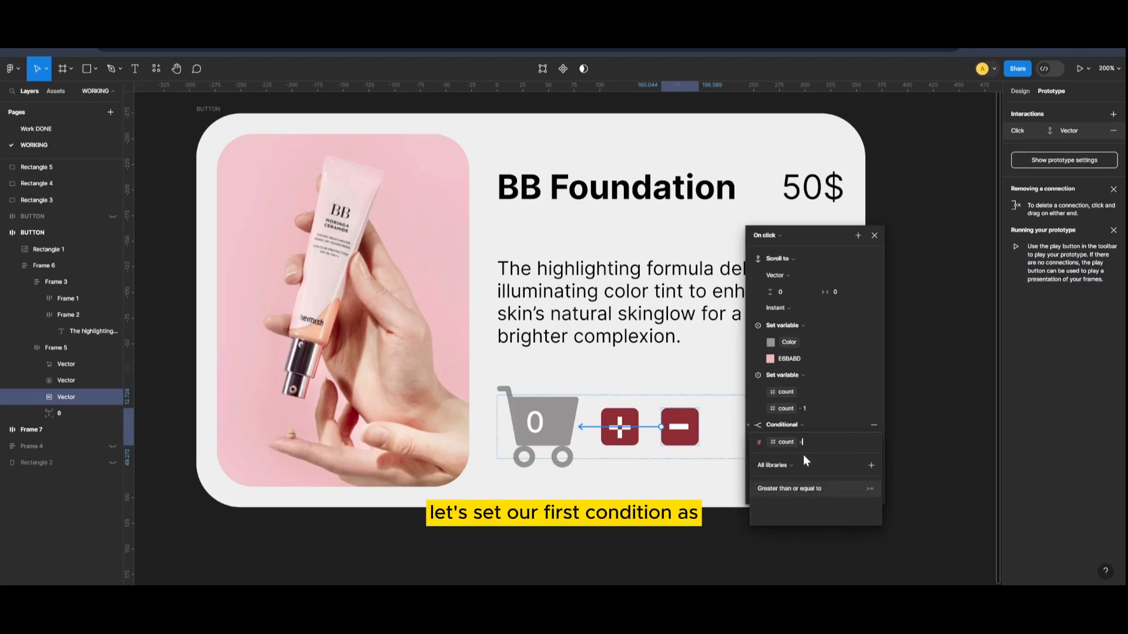
type("0")
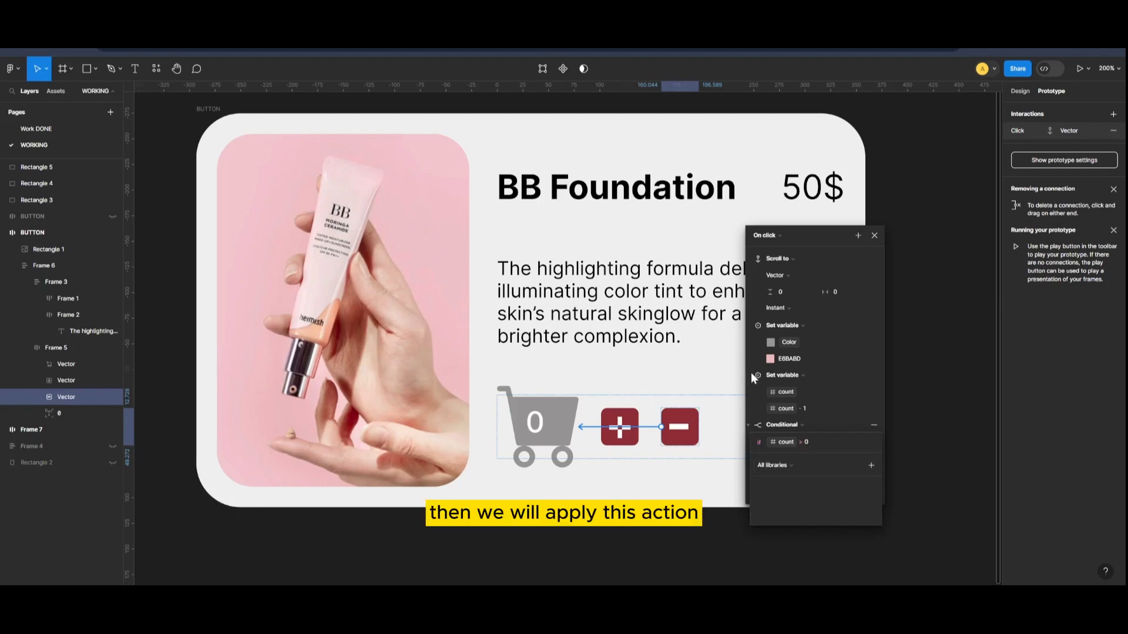
key("Return")
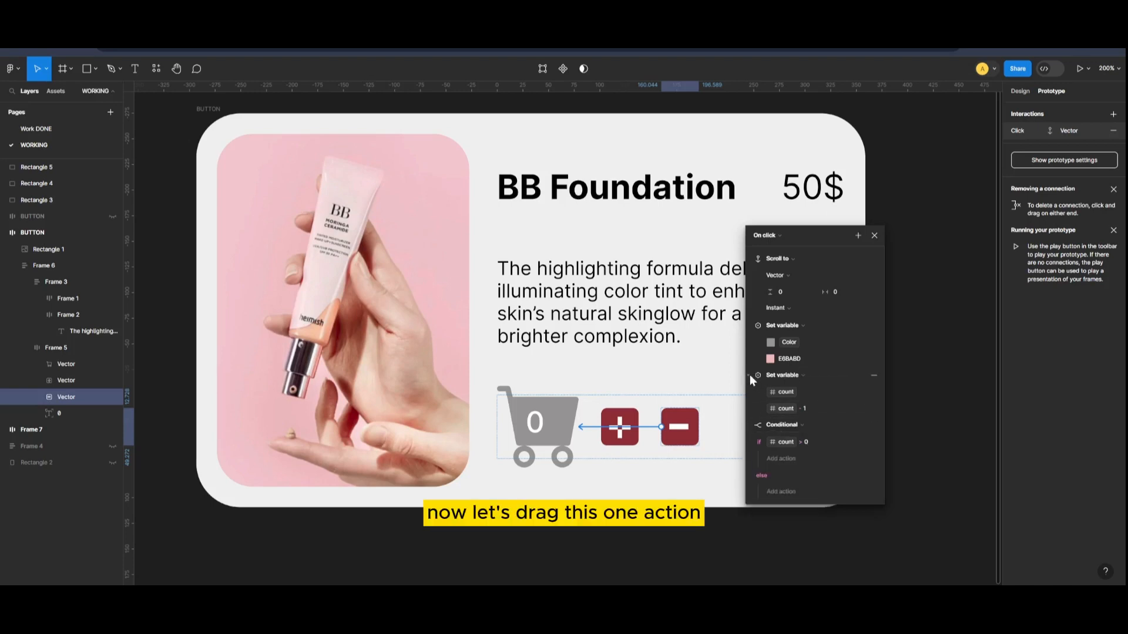
Move the Set variable action for count - 1 inside the condition's if branch and close the interaction settings.
left_click(749, 374)
left_click_drag(749, 375, 781, 425)
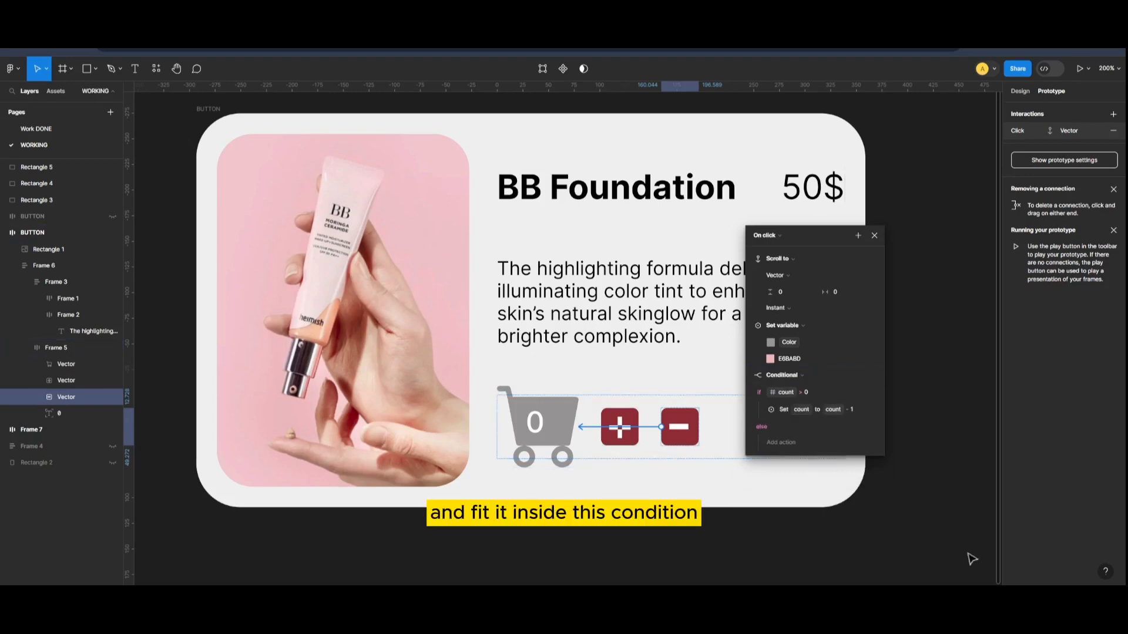
left_click(874, 235)
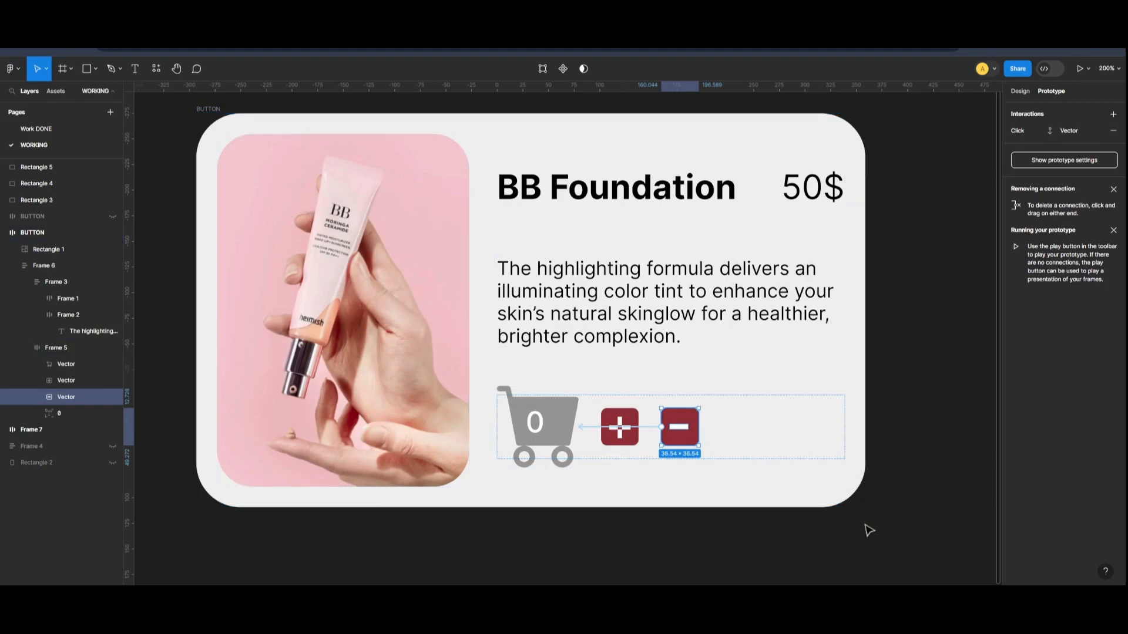
Preview the card again and raise the cart count to 9 with the plus icon.
key("shift+space")
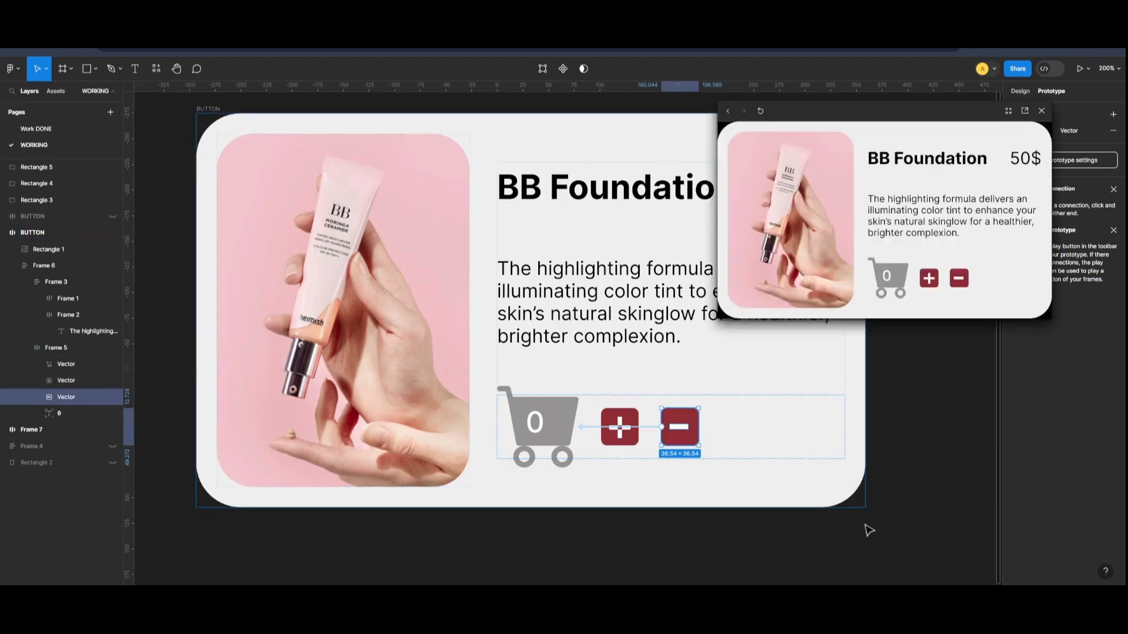
double_click(927, 283)
double_click(927, 283)
triple_click(927, 283)
double_click(927, 283)
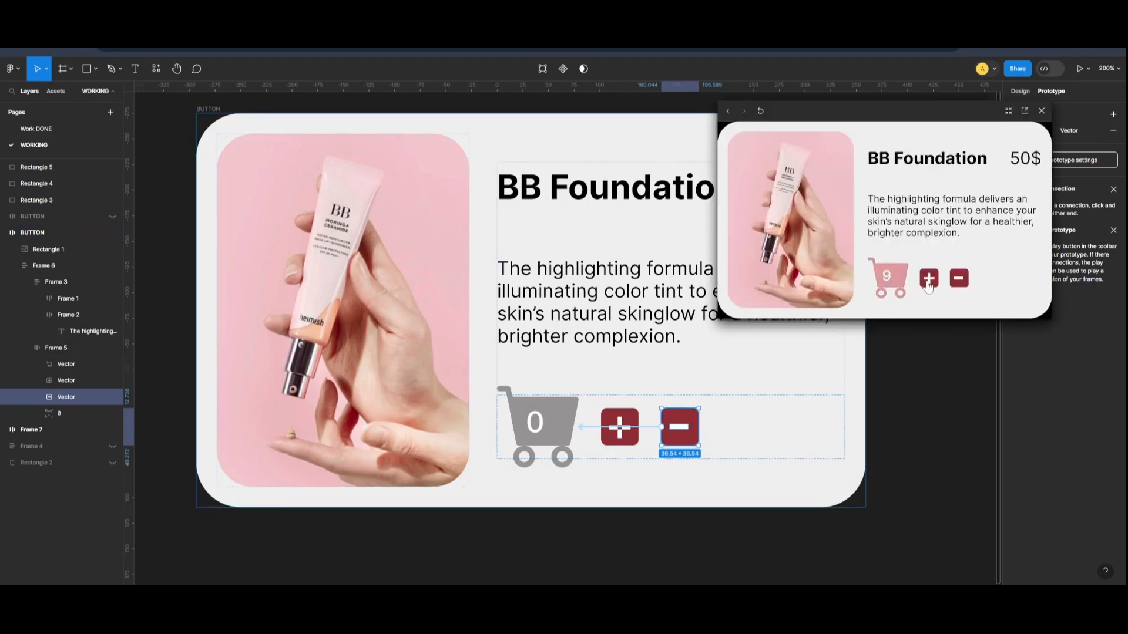
Raise the cart count to 12 in the preview, lower it repeatedly with the minus icon, and close the preview.
double_click(927, 283)
double_click(927, 283)
left_click(927, 283)
left_click(960, 283)
left_click(960, 283)
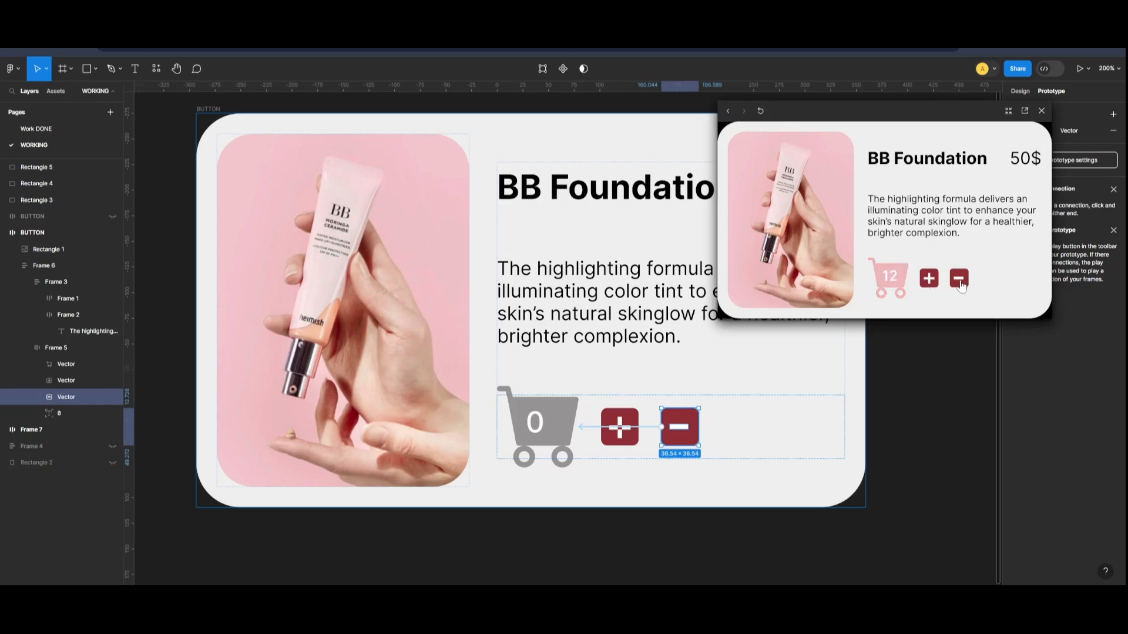
triple_click(961, 283)
triple_click(961, 283)
triple_click(961, 283)
triple_click(960, 283)
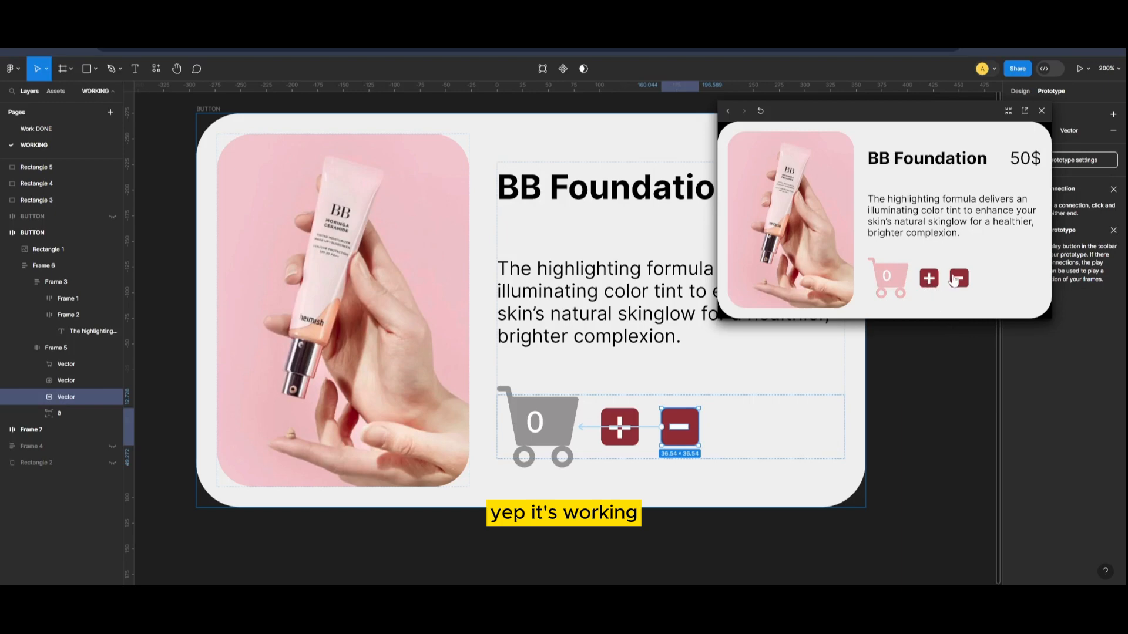
left_click(1041, 110)
Add a Set variable action to the minus icon's click interaction that sets Color to 969393.
left_click(656, 430)
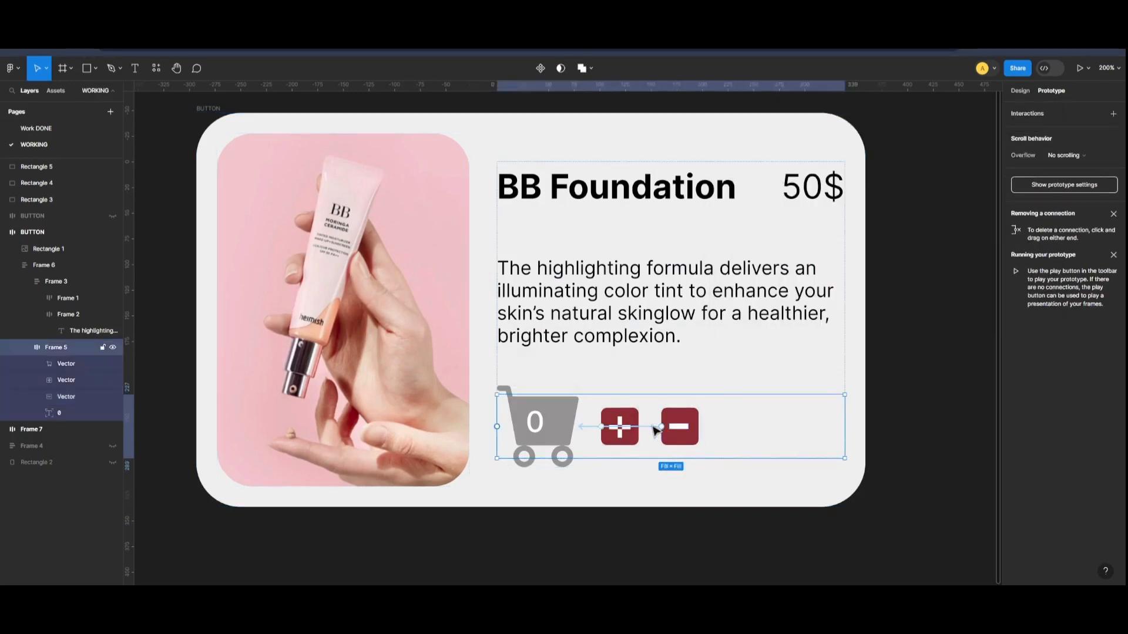
left_click(651, 427)
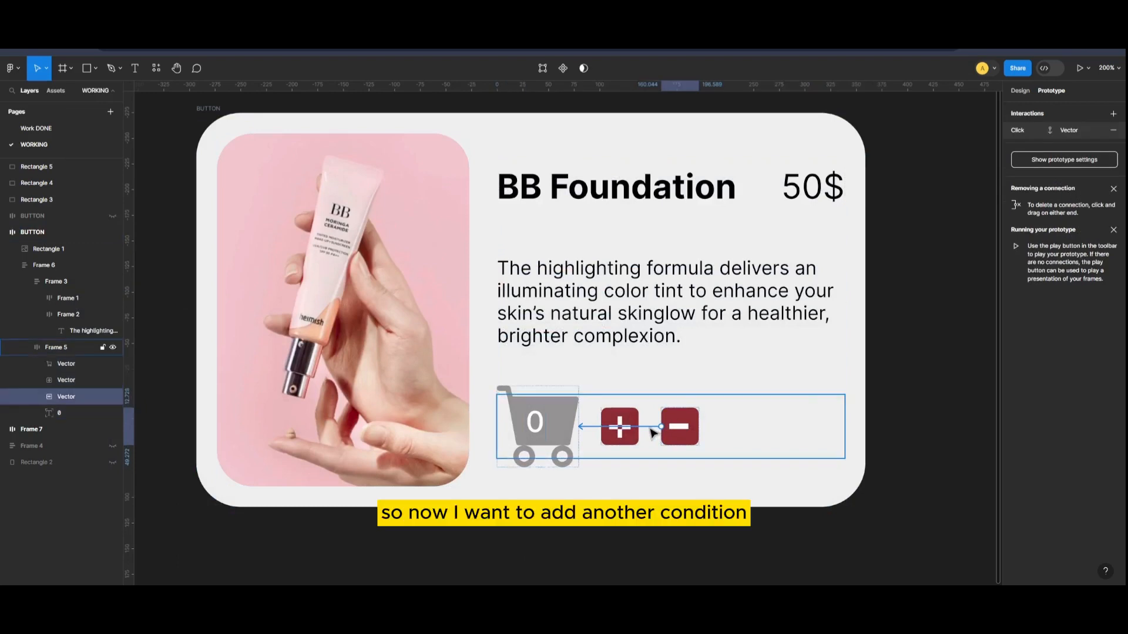
left_click(652, 433)
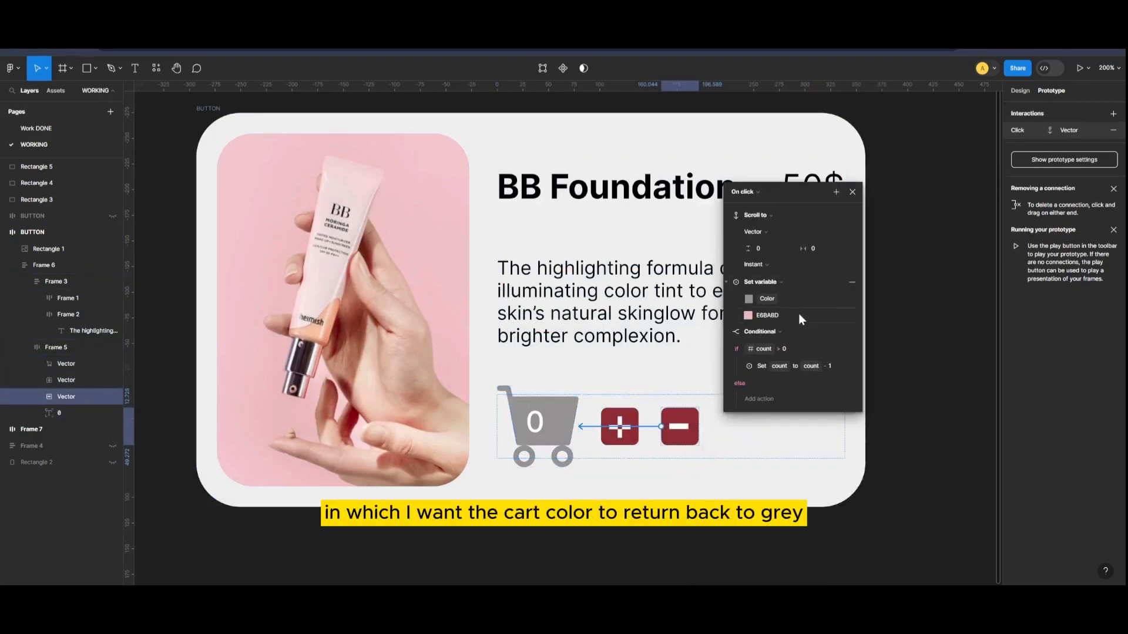
left_click(834, 192)
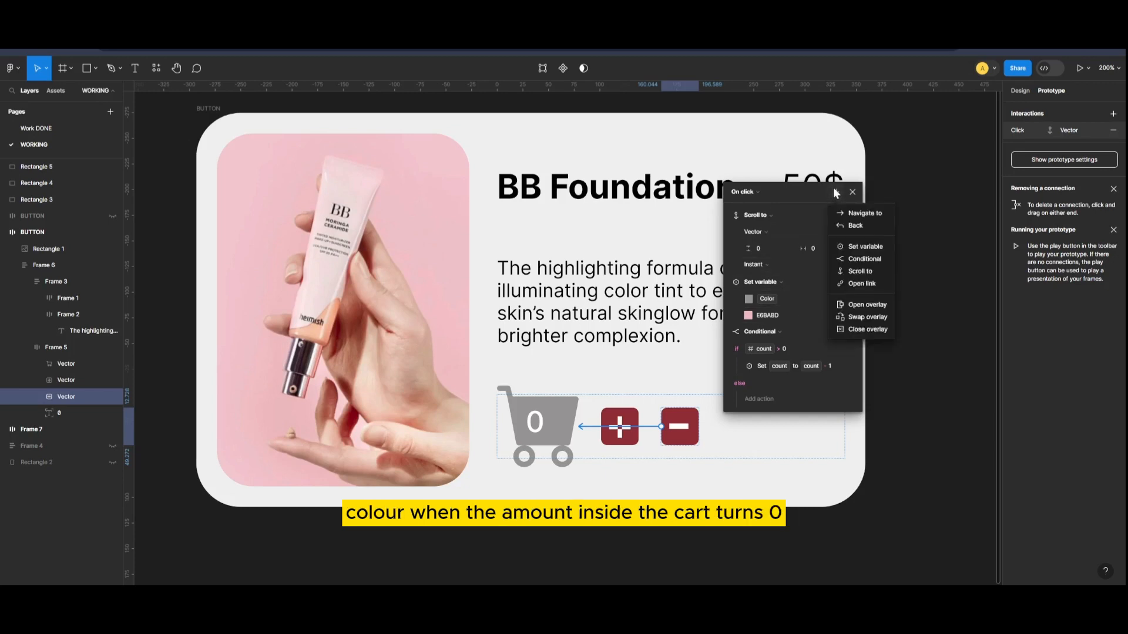
left_click(862, 247)
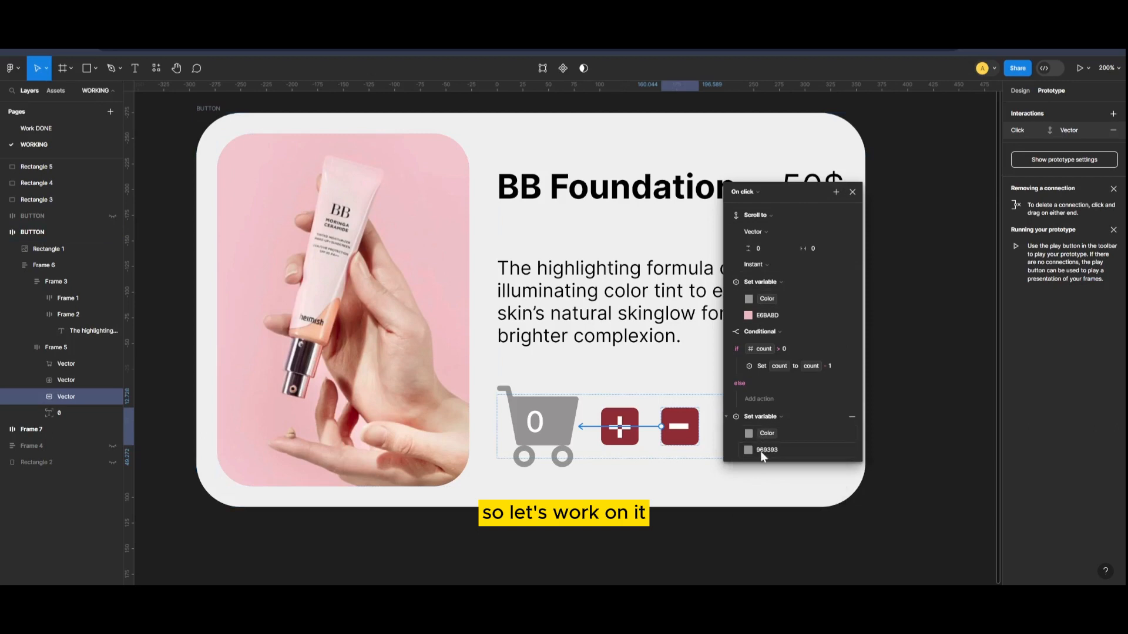
Add a second Conditional action to the minus icon's click interaction and open its if condition for editing.
left_click(836, 192)
left_click(858, 259)
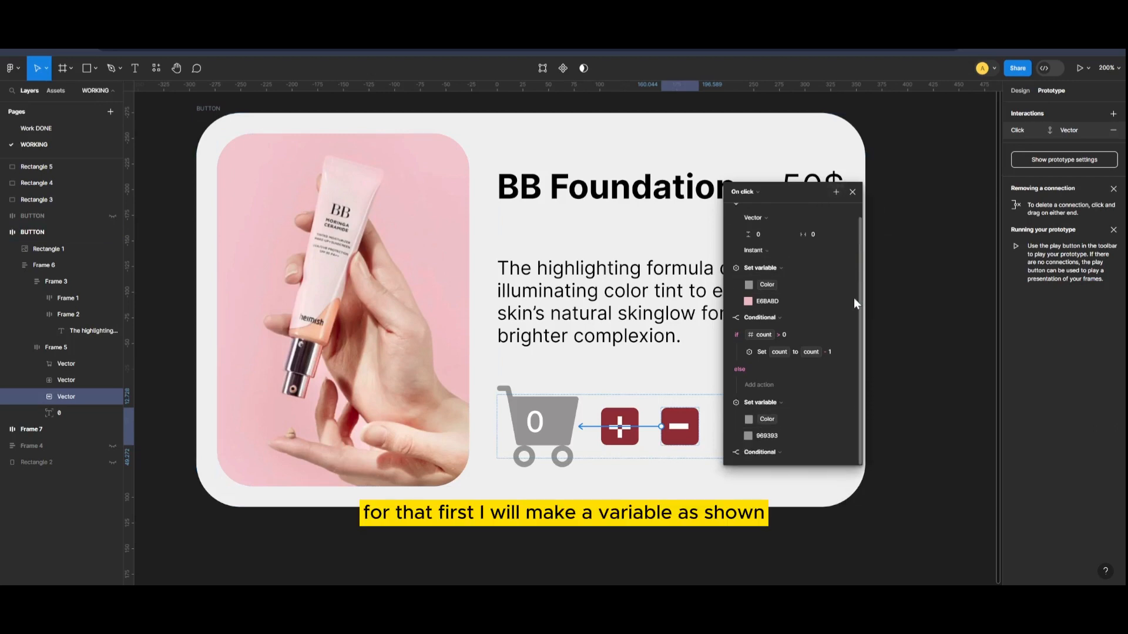
left_click(781, 454)
left_click(781, 454)
left_click(835, 454)
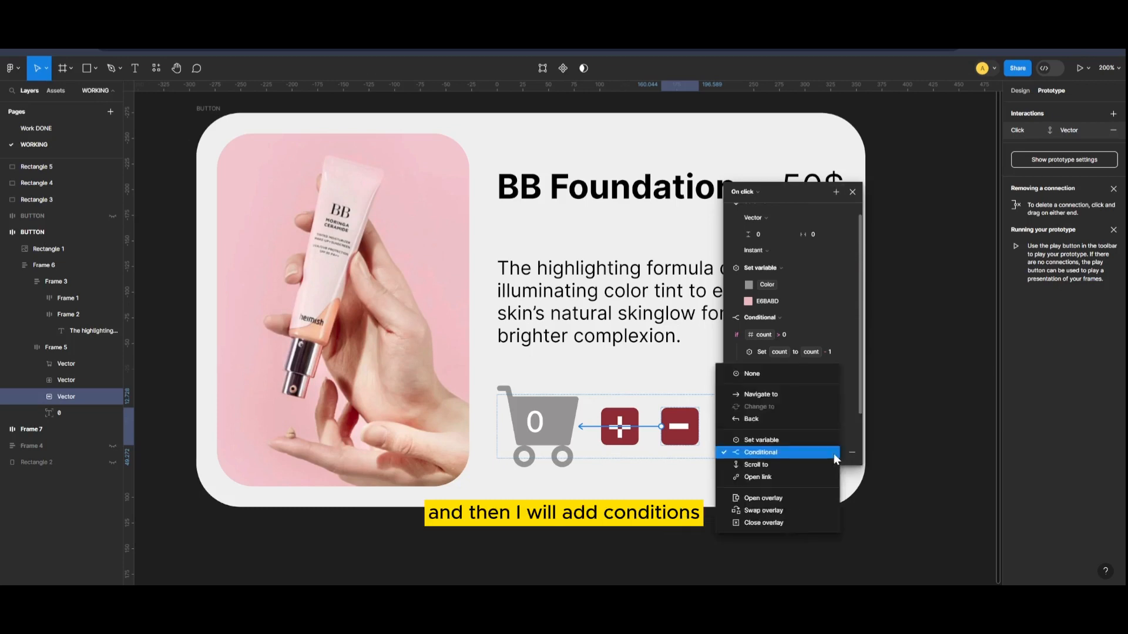
left_click(781, 455)
scroll(799, 445, "down", 2)
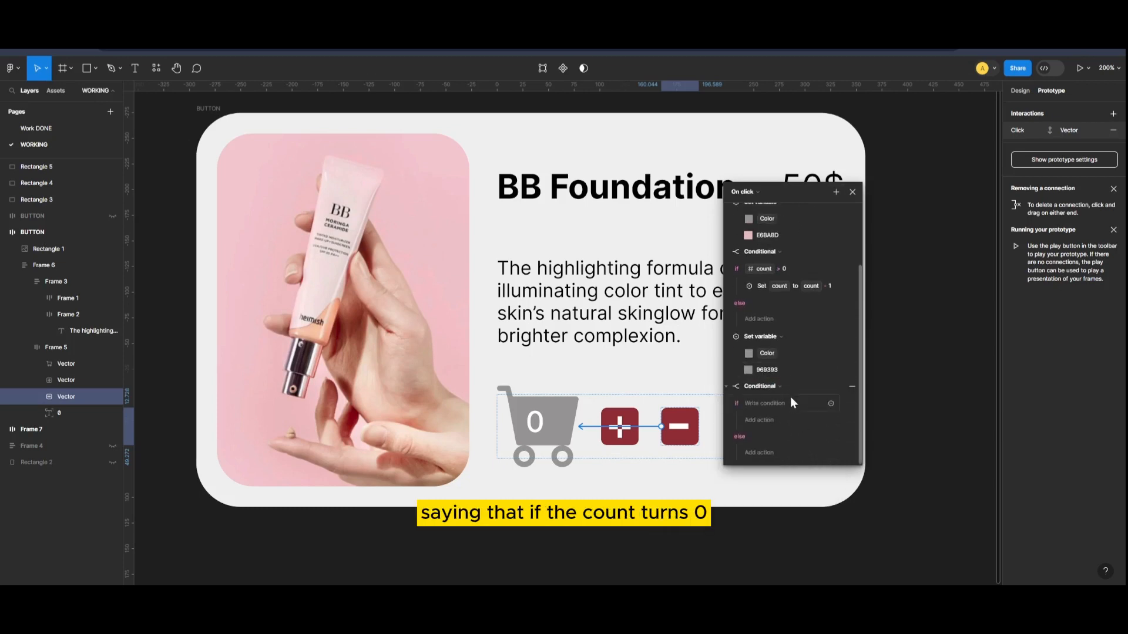
left_click(765, 406)
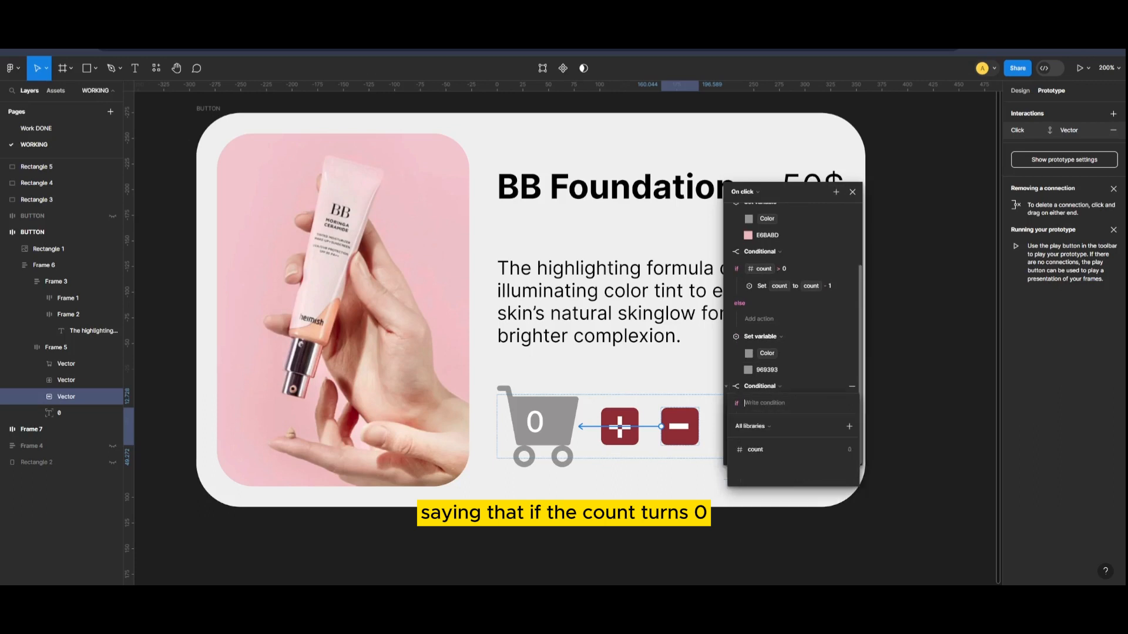